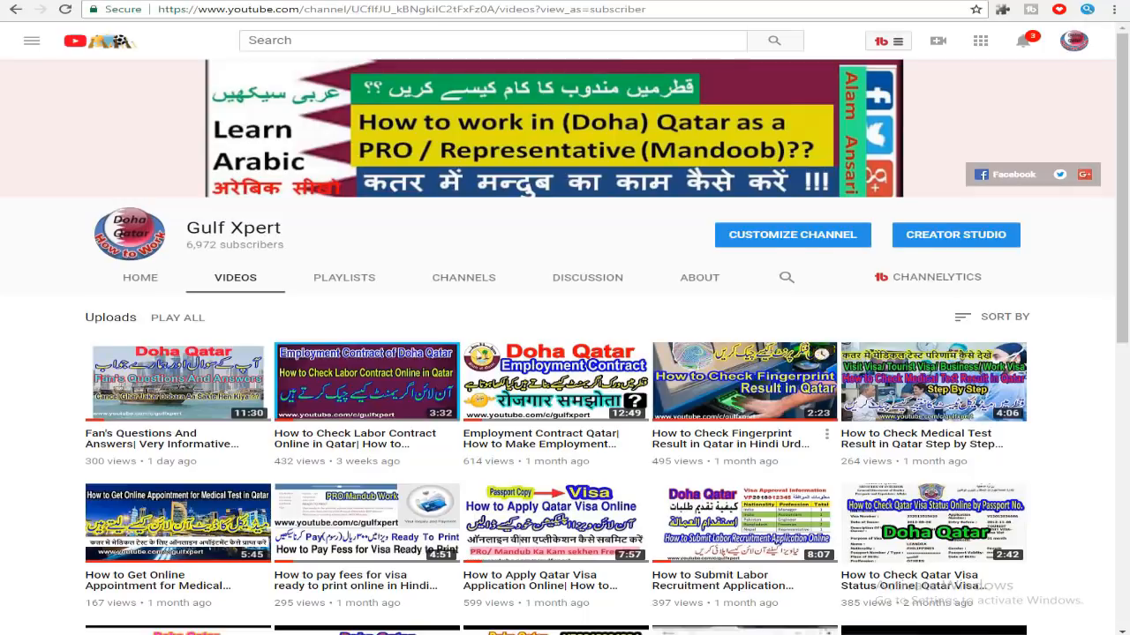
- Scroll down through the Gulf Xpert channel's uploaded videos
scroll(564, 353, "down", 2)
scroll(744, 464, "down", 1)
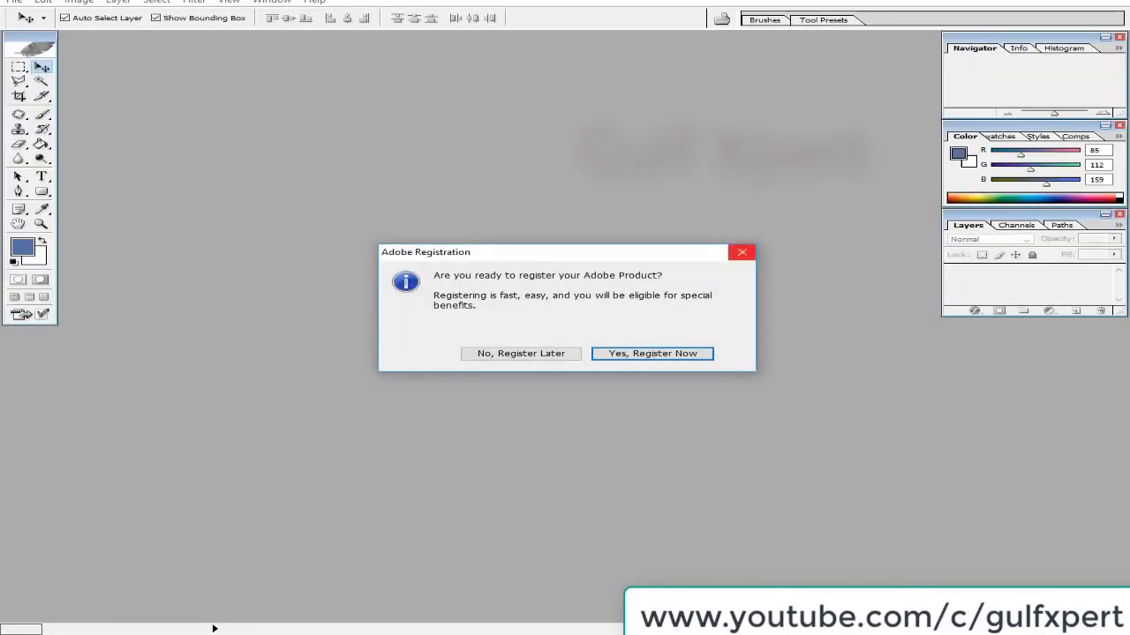
- Open the scanned PDF in Photoshop and choose JPEG as the Save As format
left_click(742, 252)
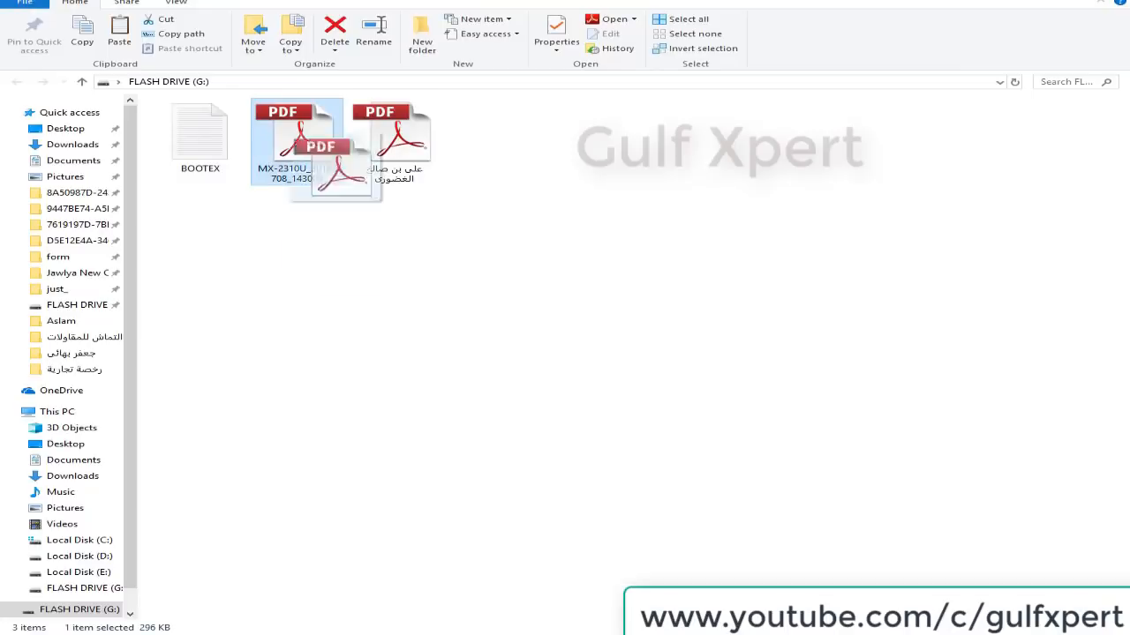
left_click_drag(336, 191, 353, 397)
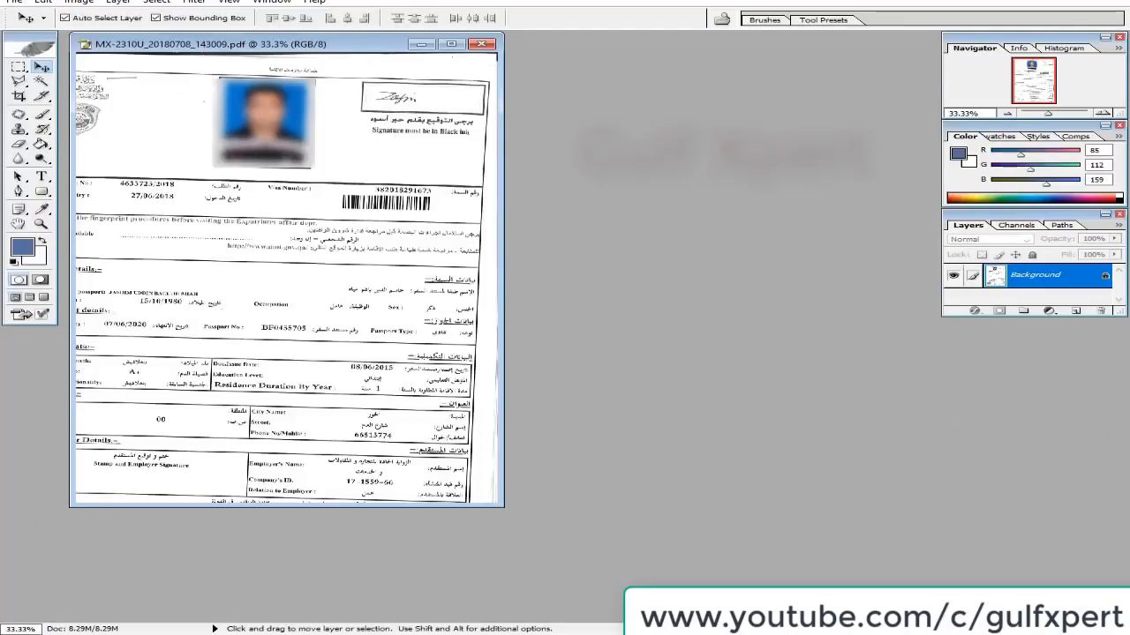
left_click(14, 2)
left_click(50, 156)
left_click(562, 470)
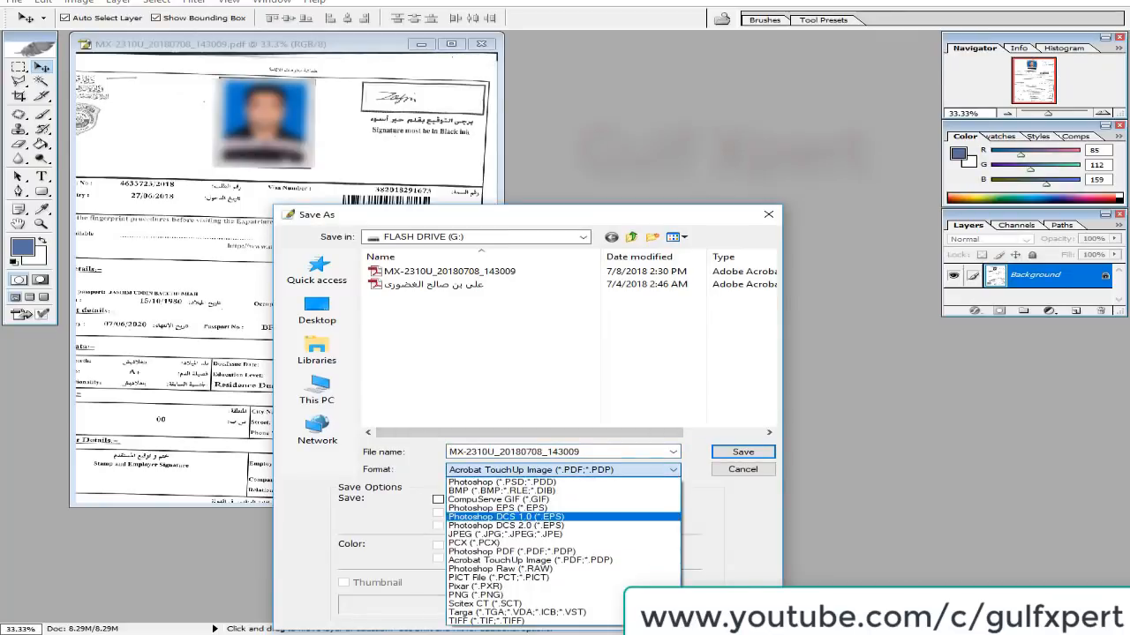
left_click(505, 534)
- Save it to the Desktop as 'Photo' and accept the JPEG options
left_click(316, 308)
triple_click(530, 451)
key("BackSpace")
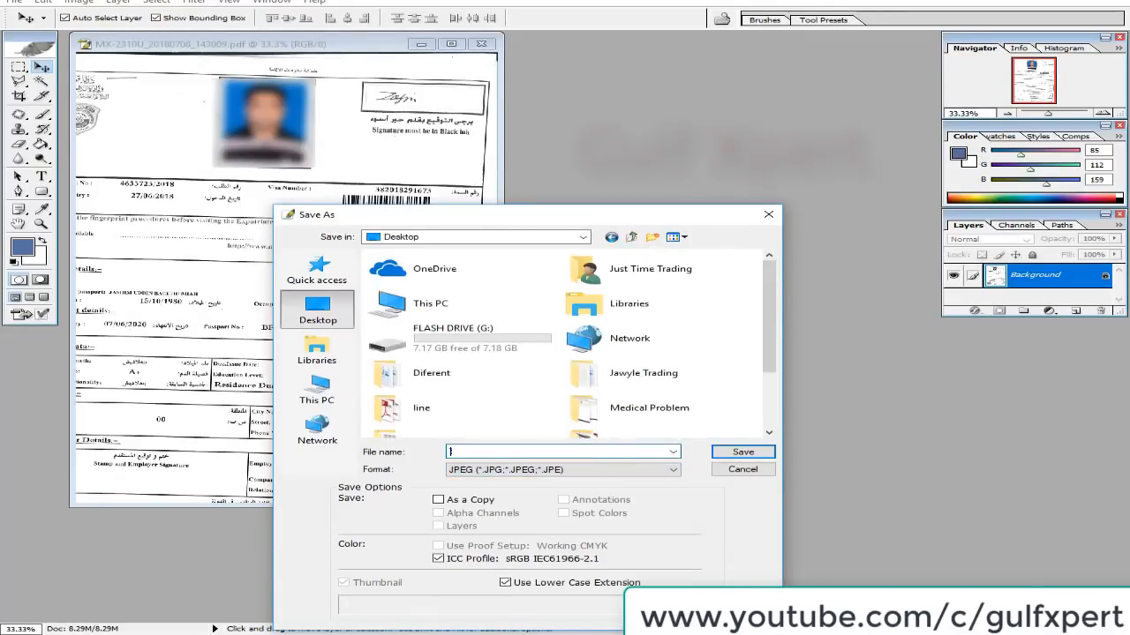
type("pHO")
key("BackSpace")
key("BackSpace")
key("BackSpace")
type("Photo")
left_click(743, 452)
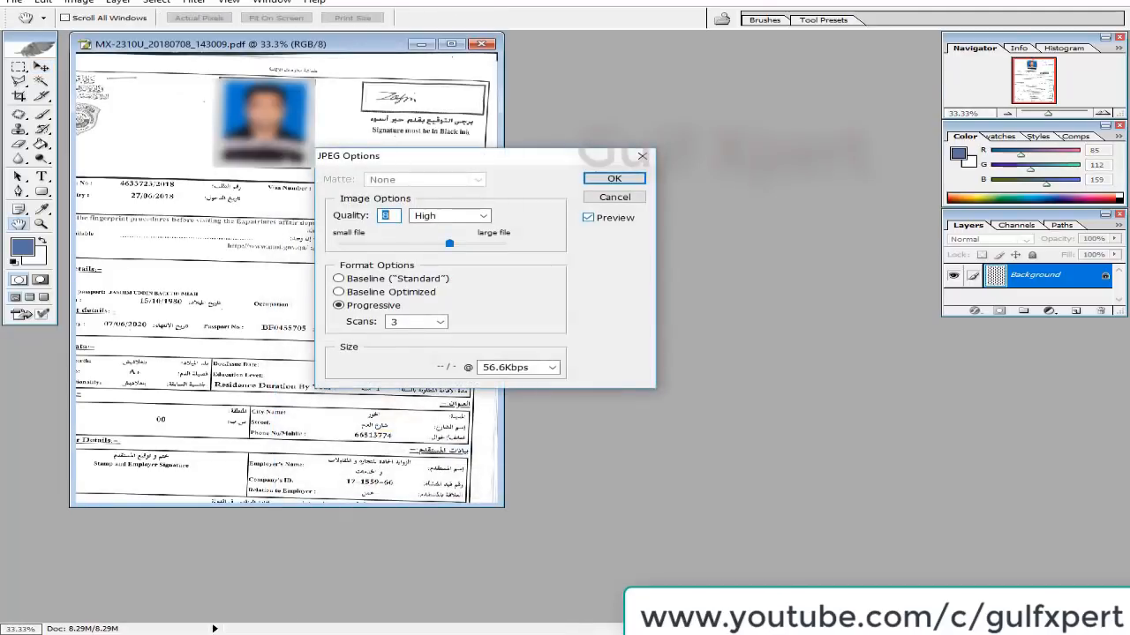
left_click(614, 178)
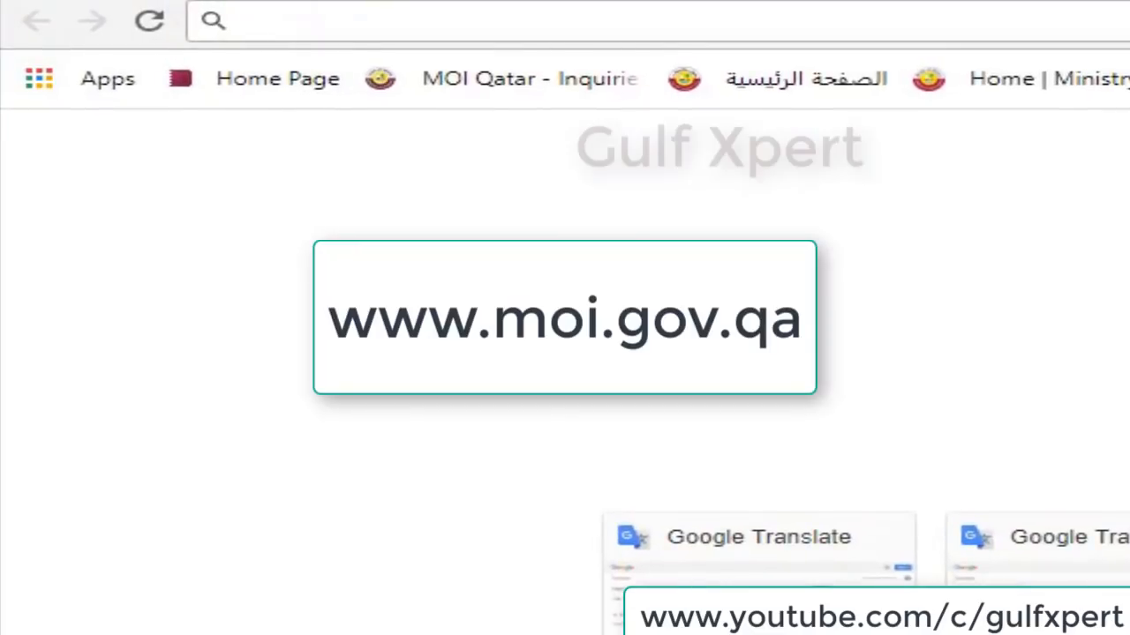
- From the MOI Qatar bookmark, switch to English, open MOI Services > E-Services, and start Login
left_click(492, 93)
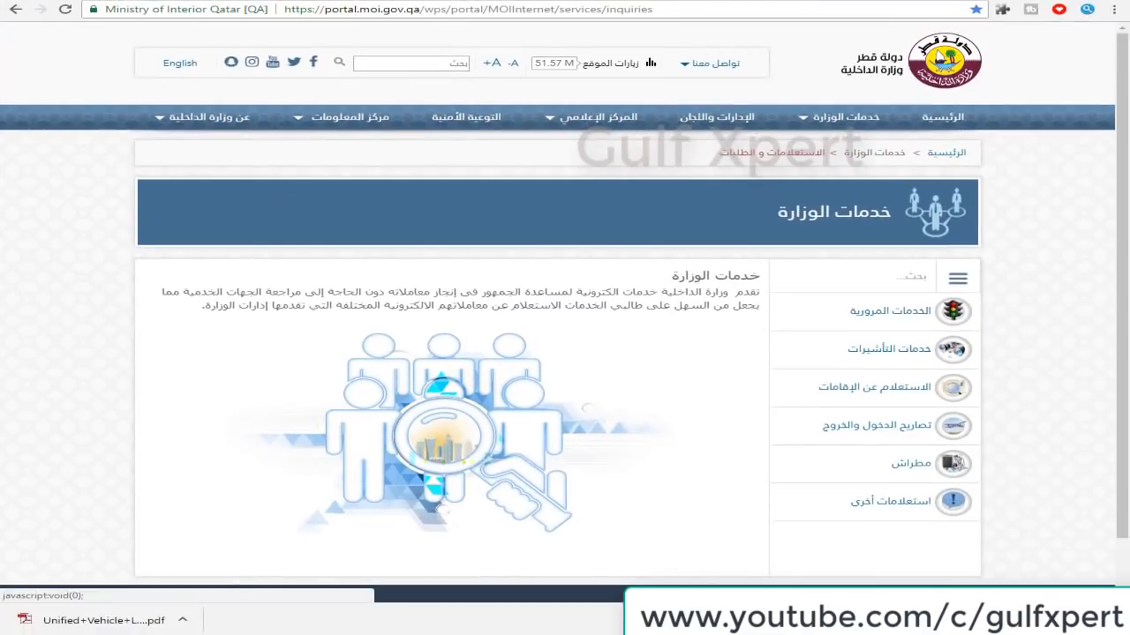
left_click(180, 62)
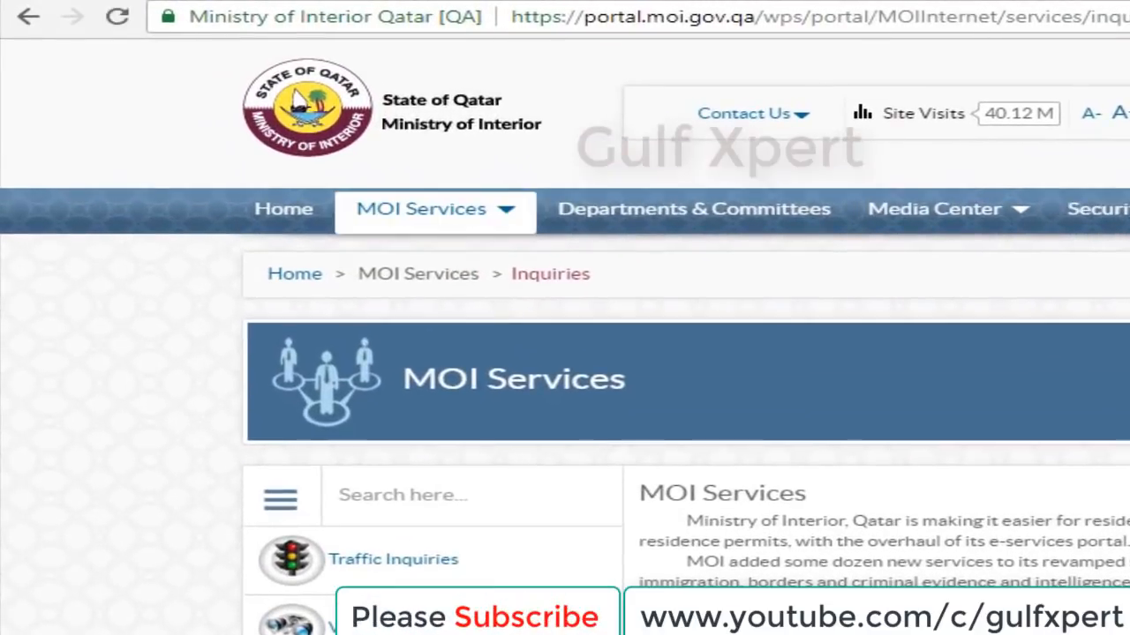
mouse_move(421, 208)
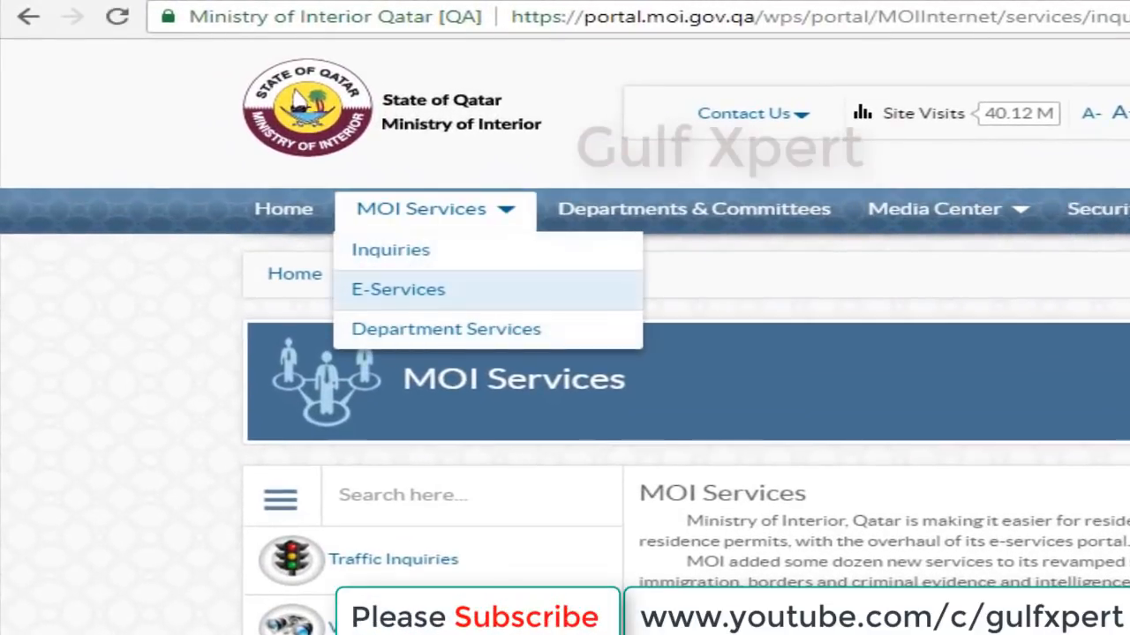
left_click(396, 288)
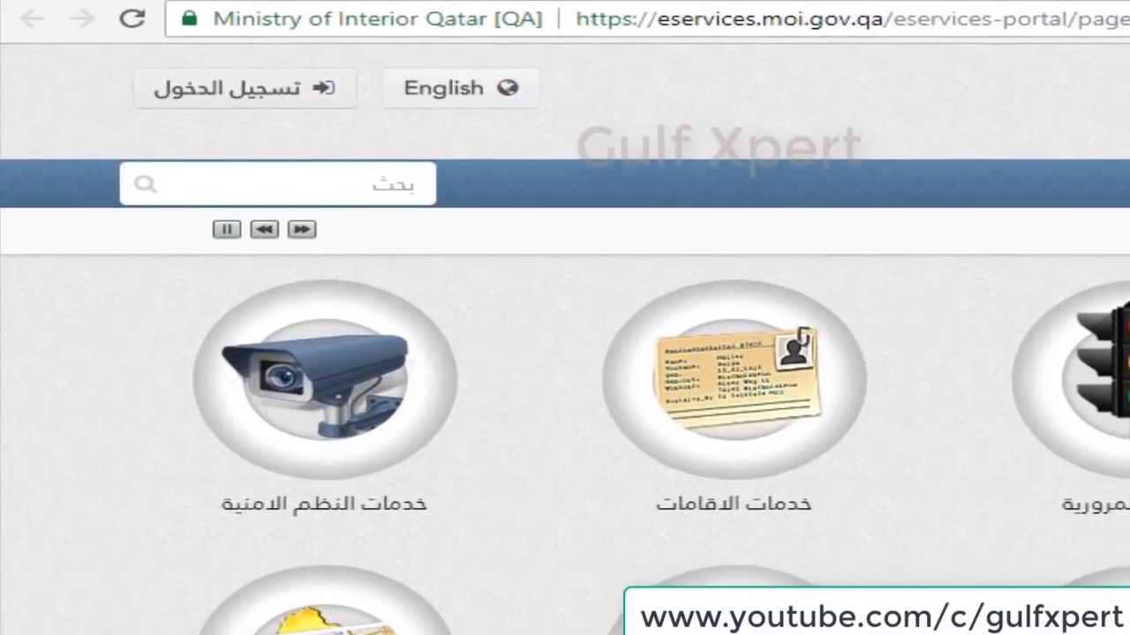
left_click(469, 90)
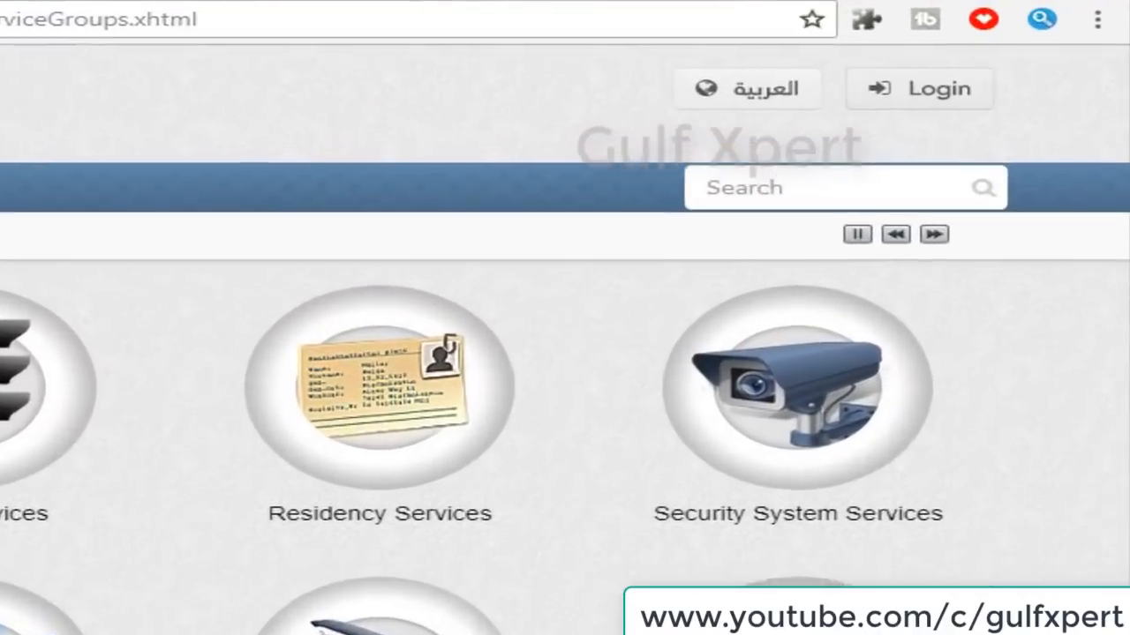
left_click(992, 59)
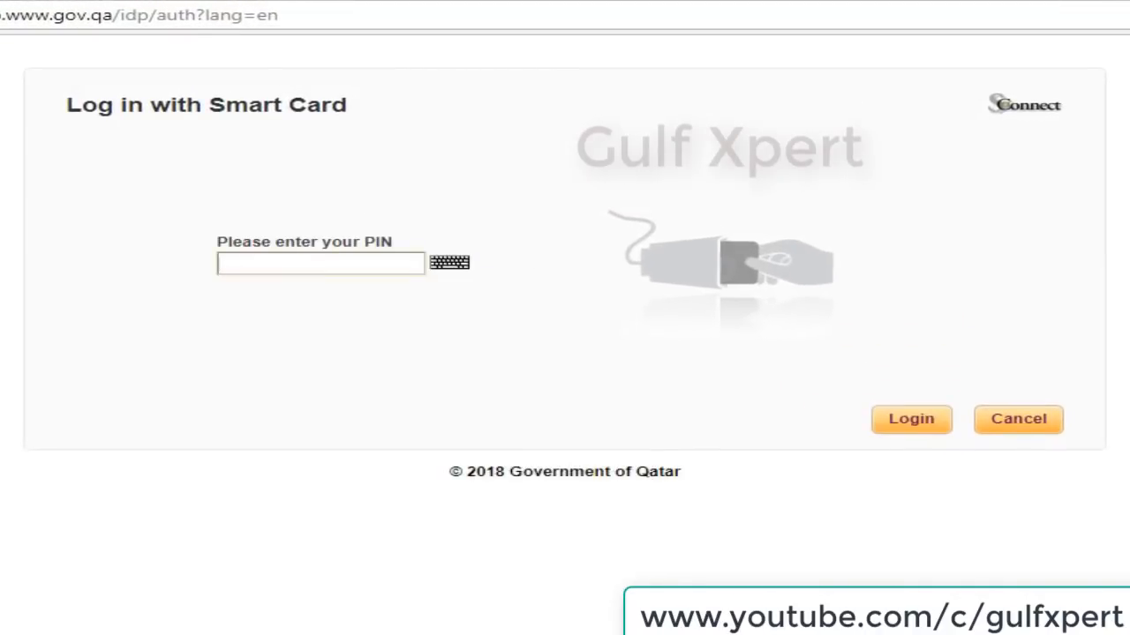
- Enter the smart card PIN and choose the Company account type
key("Return")
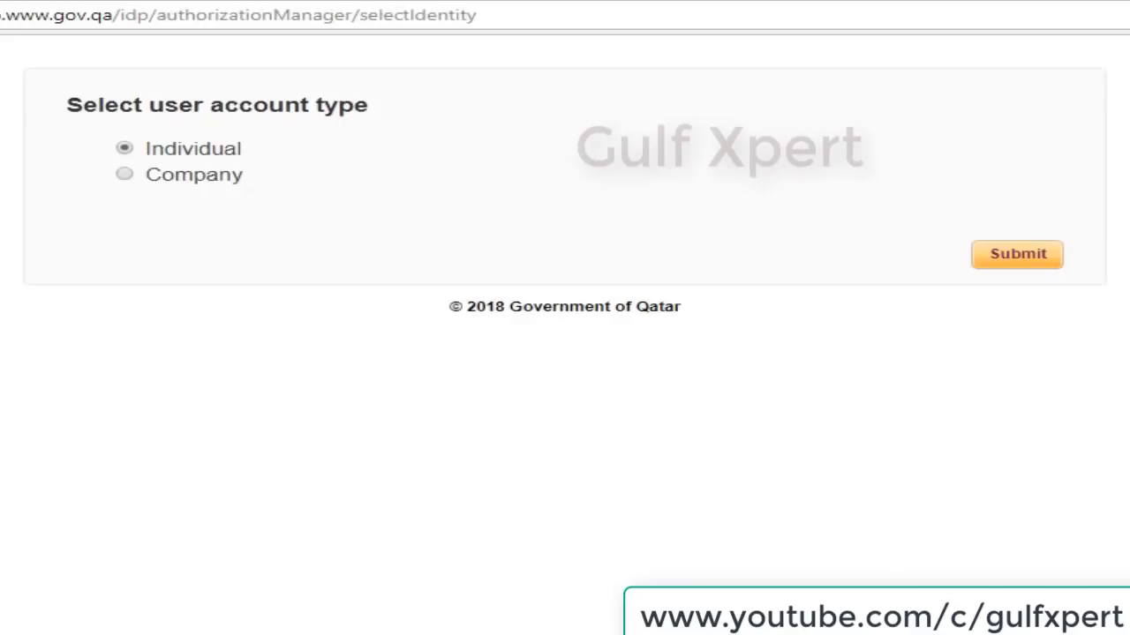
left_click(124, 174)
left_click(1016, 281)
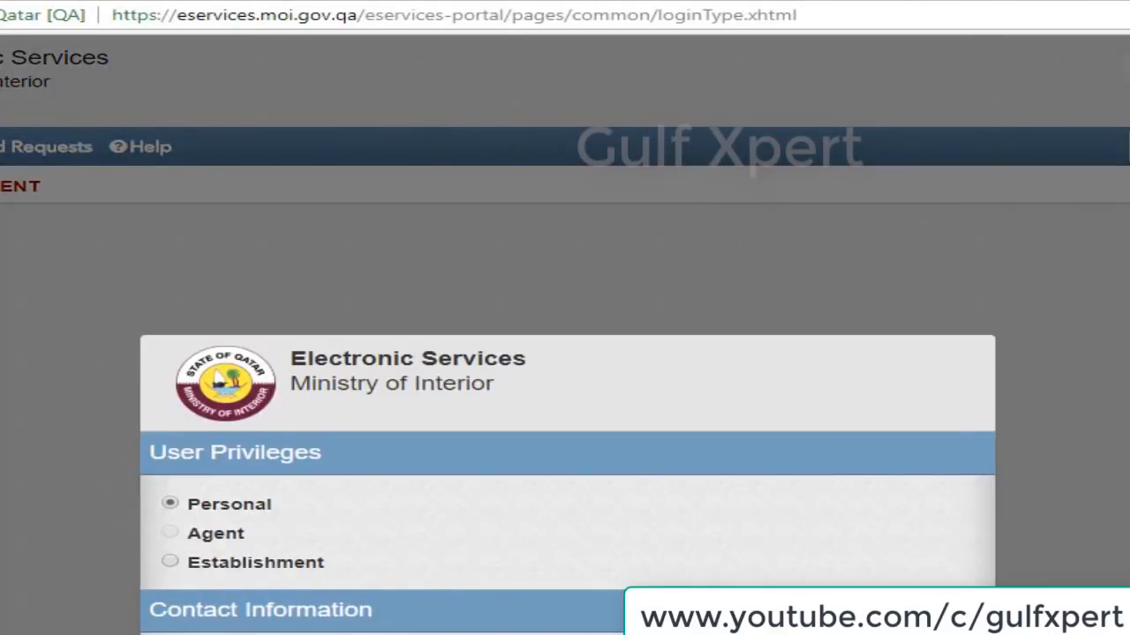
- Log in with Establishment privileges and open Residency Services
left_click(170, 561)
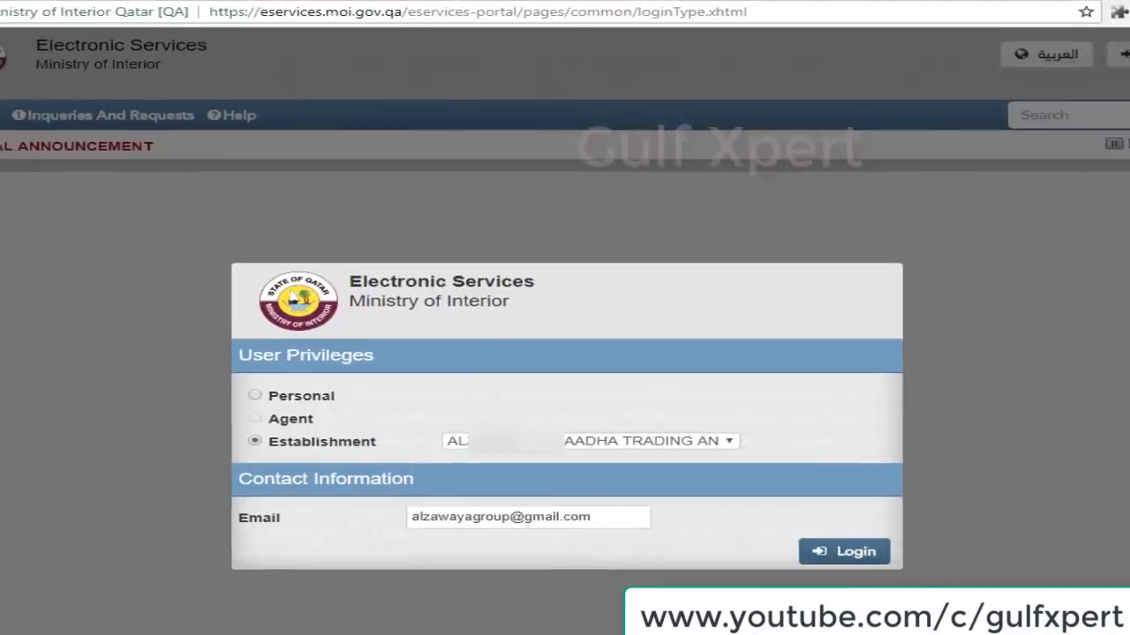
left_click(844, 550)
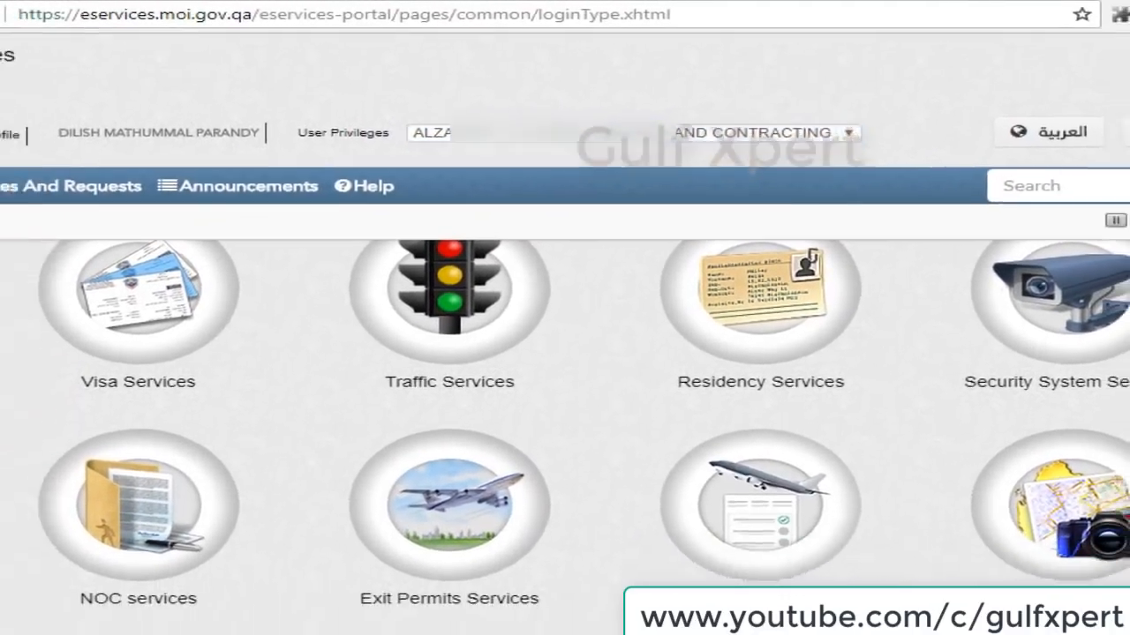
left_click(760, 323)
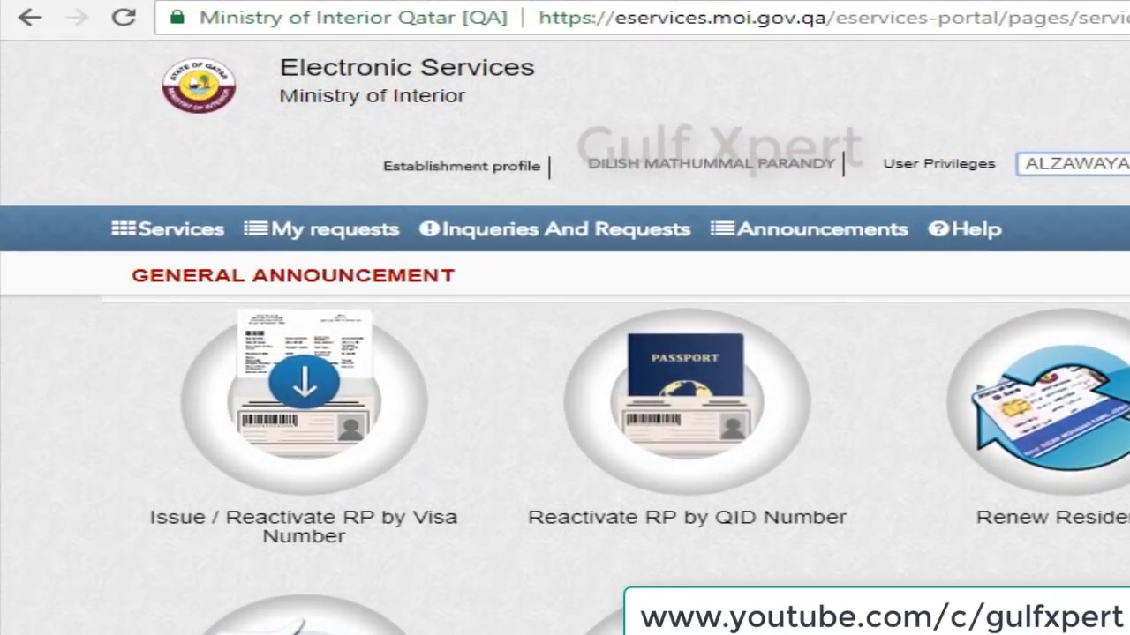
- Start an Issue / Reactivate RP by Visa Number application and enter the visa number
left_click(1069, 401)
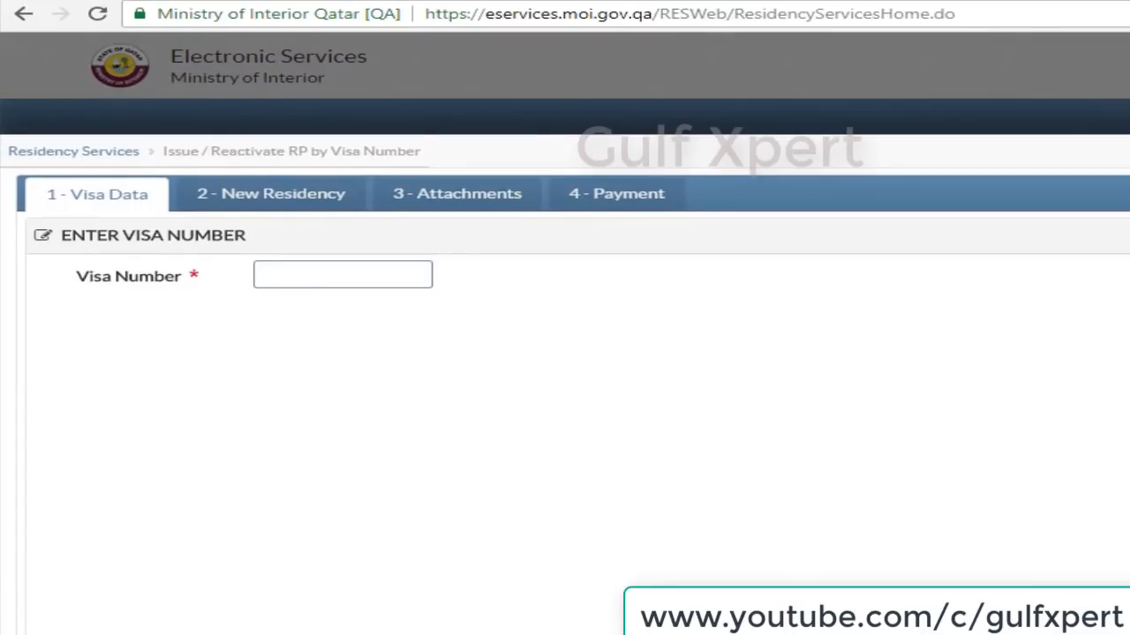
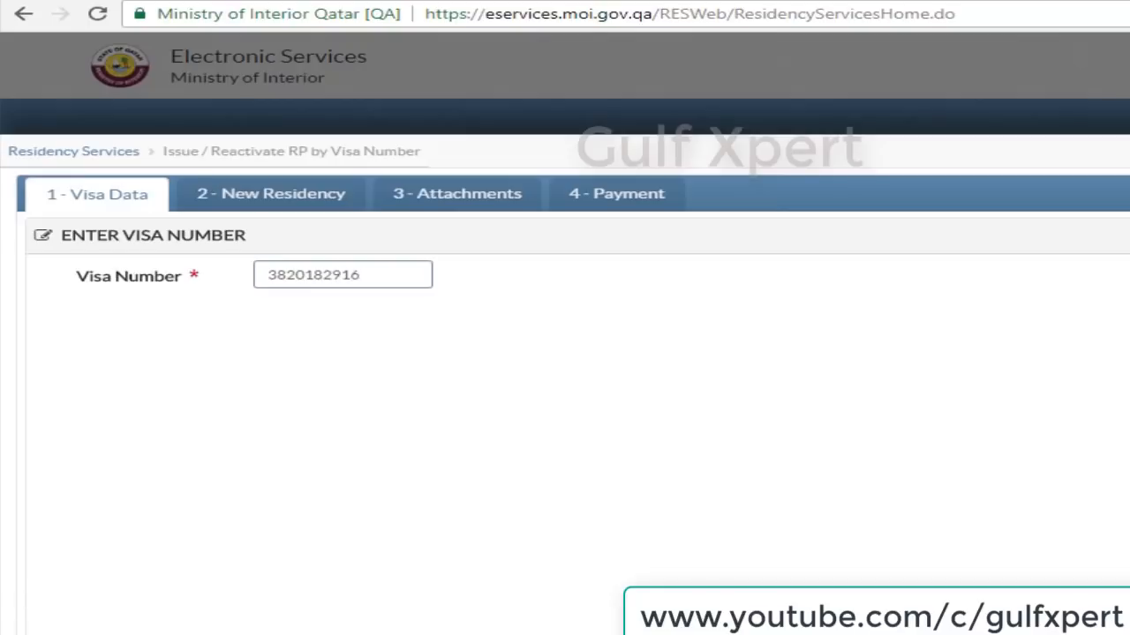
- Submit the visa number, then set birth country Bangladesh, Married, passport issue date 2015-06-08
key("Return")
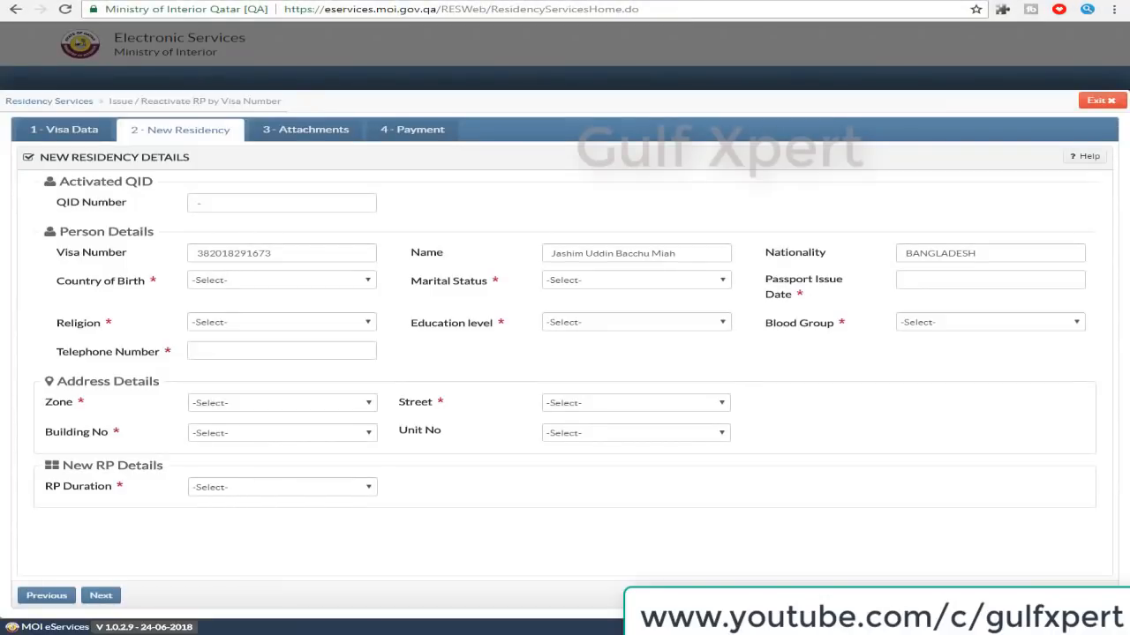
left_click(282, 280)
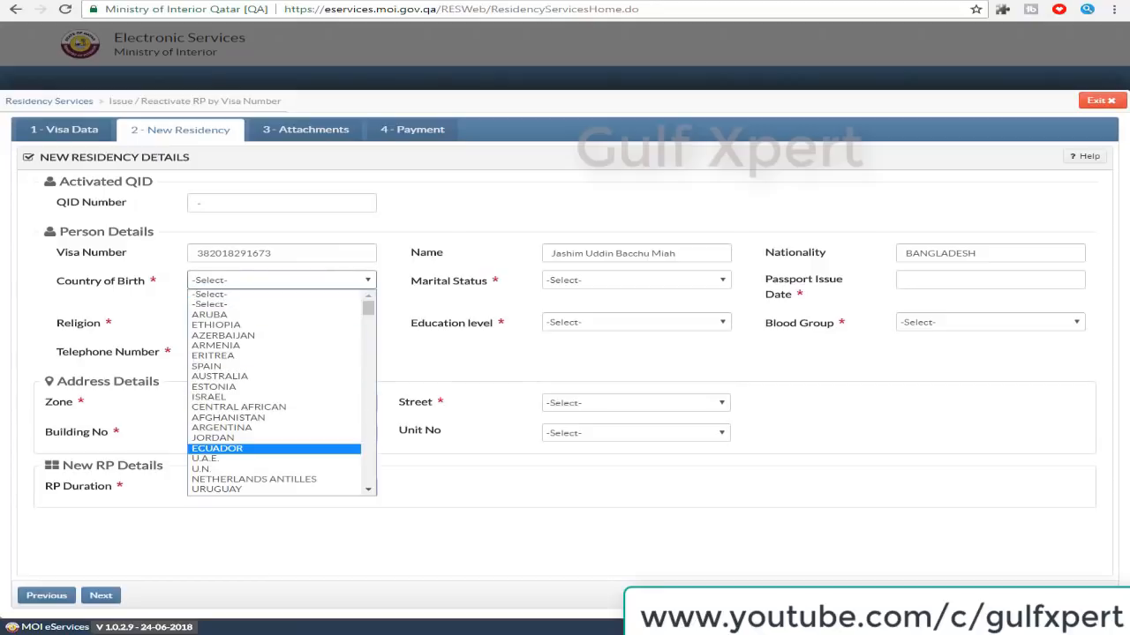
type("ban")
key("Return")
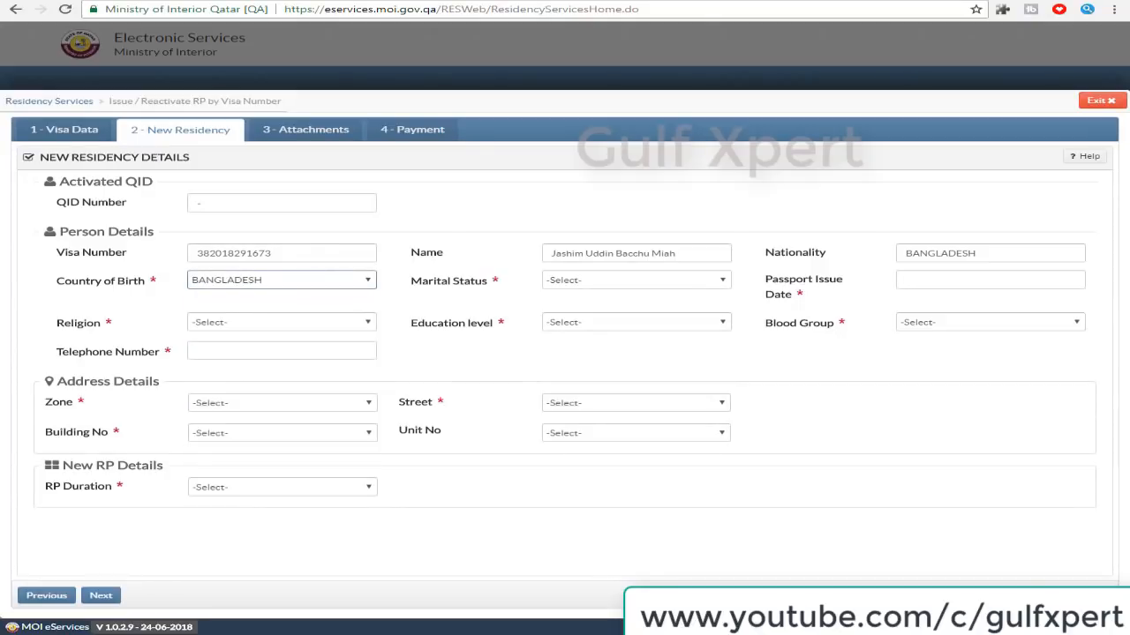
left_click(636, 279)
left_click(636, 315)
left_click(915, 282)
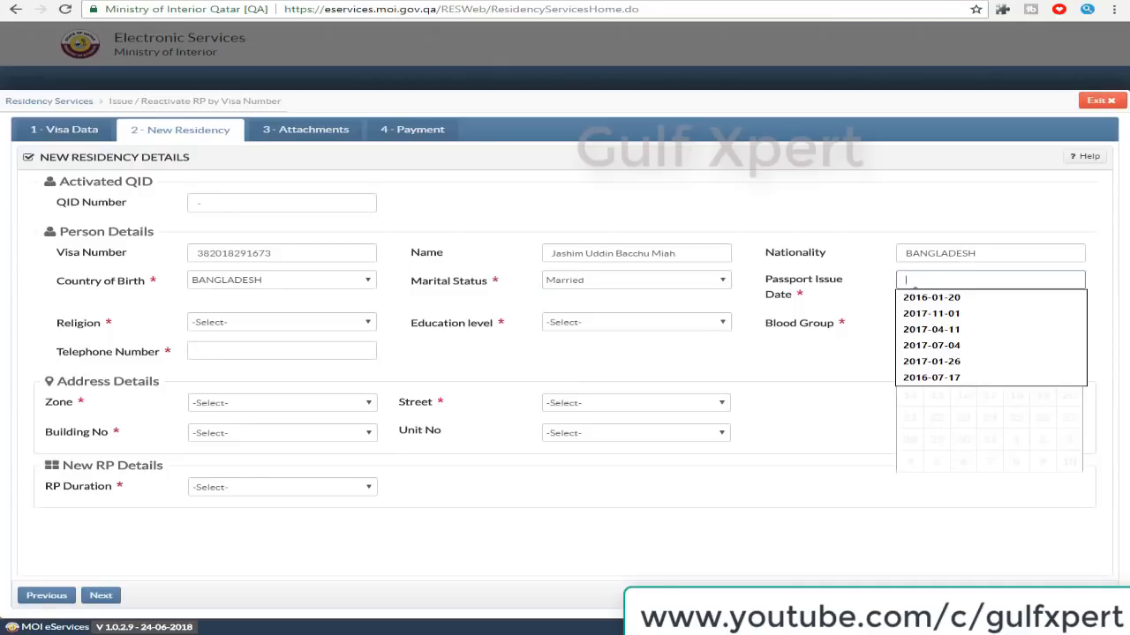
type("2015-06-08")
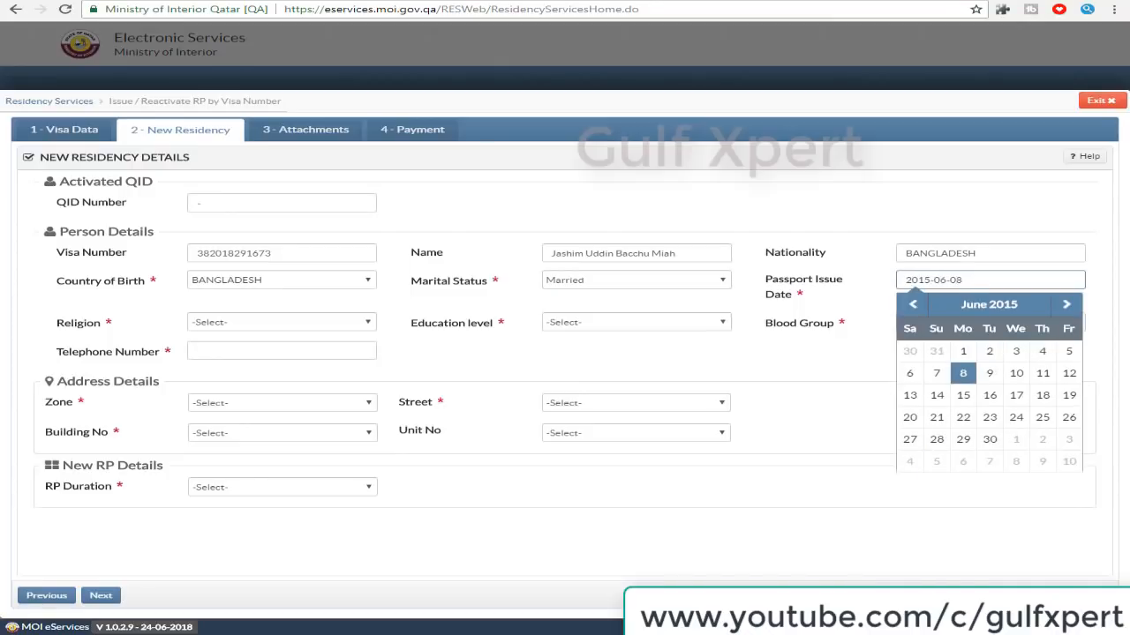
key("Tab")
- Set religion Muslim, education Primary, blood group A+, and enter the telephone number
left_click(282, 323)
left_click(212, 346)
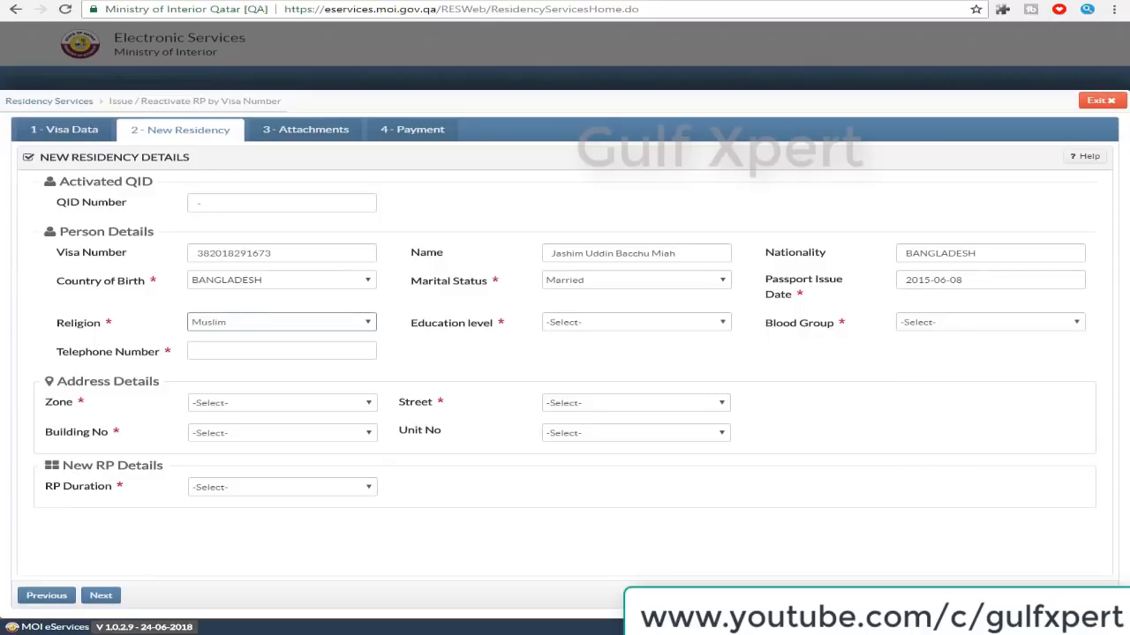
left_click(636, 323)
left_click(569, 368)
left_click(990, 322)
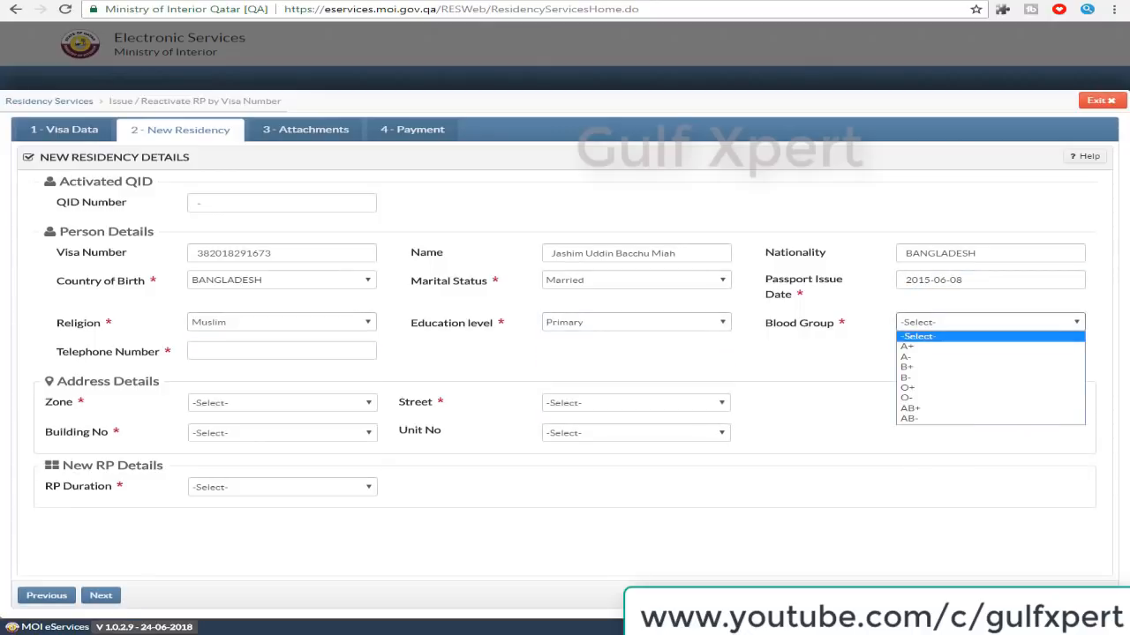
left_click(909, 346)
left_click(282, 351)
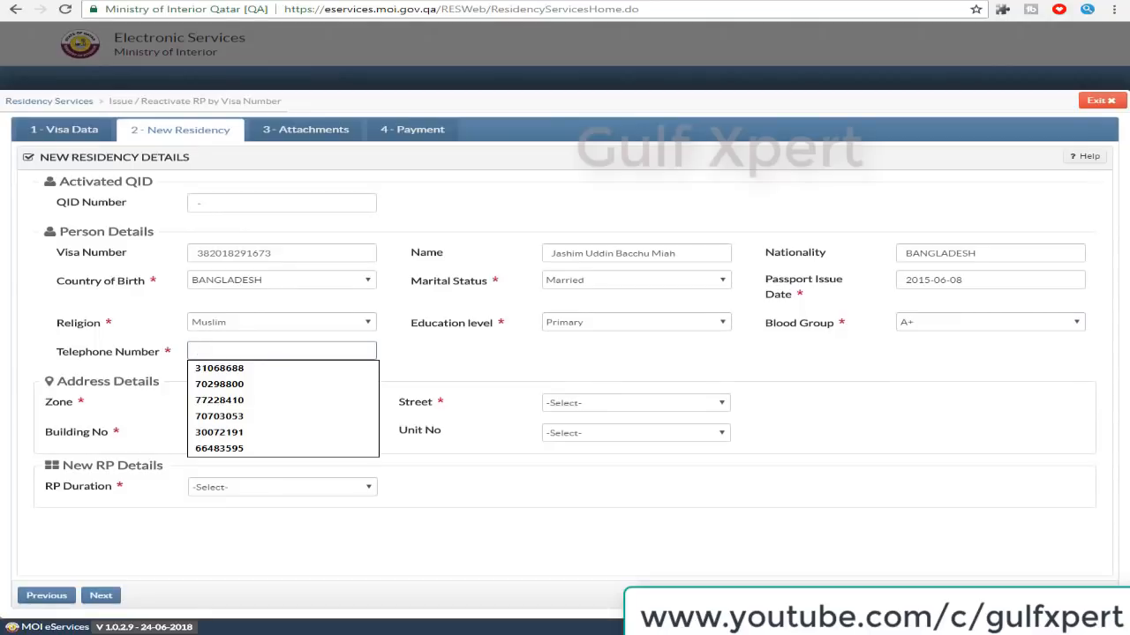
type("66")
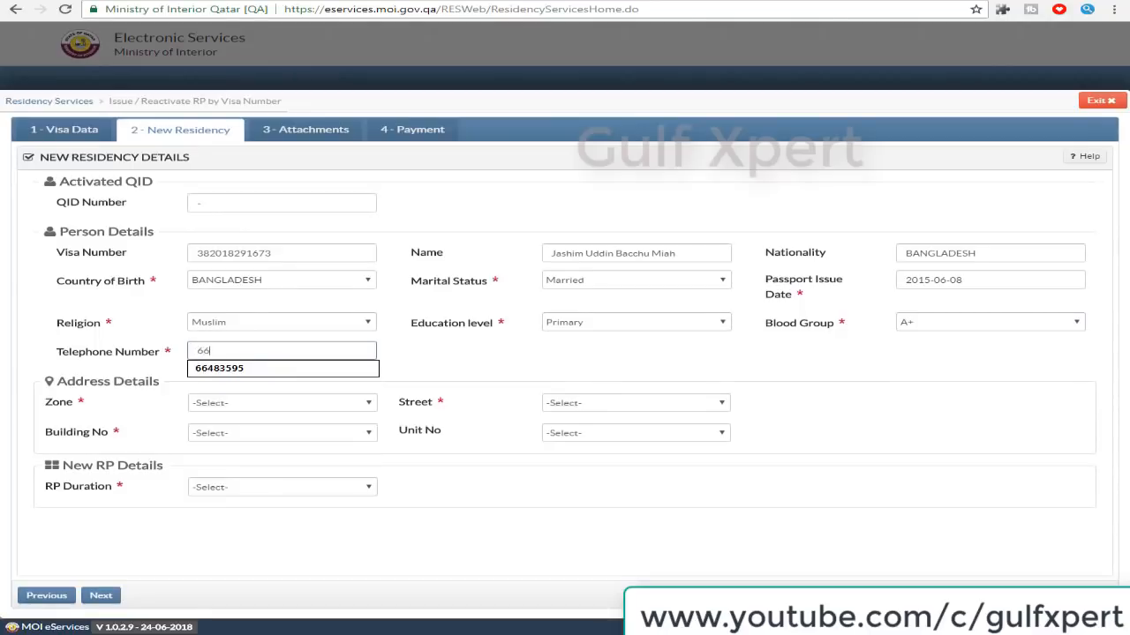
type("513774")
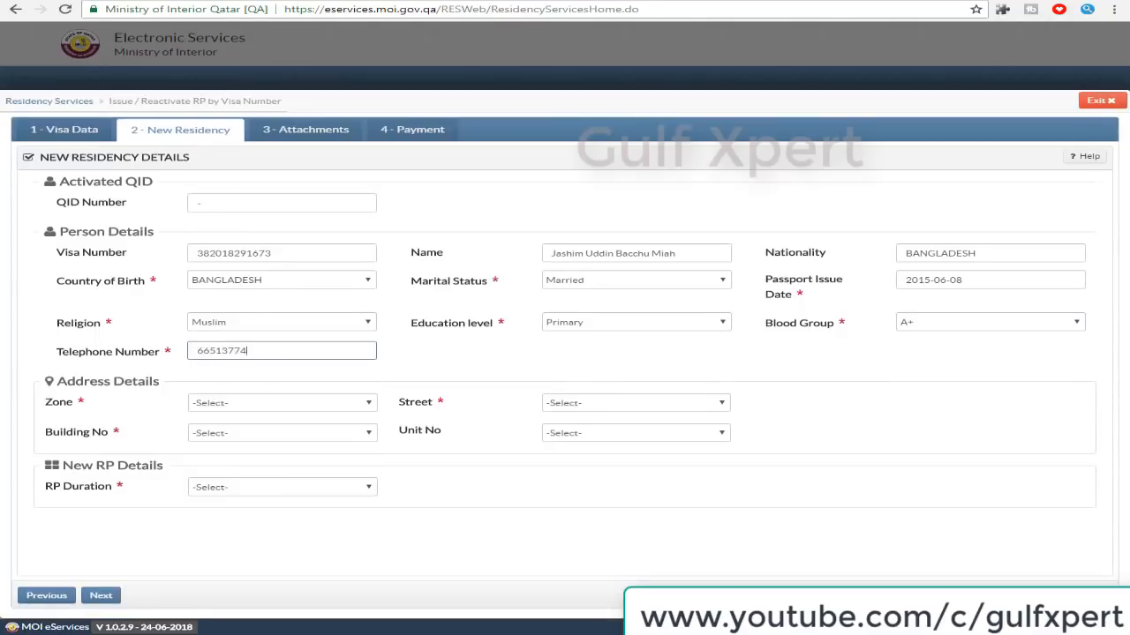
left_click(282, 403)
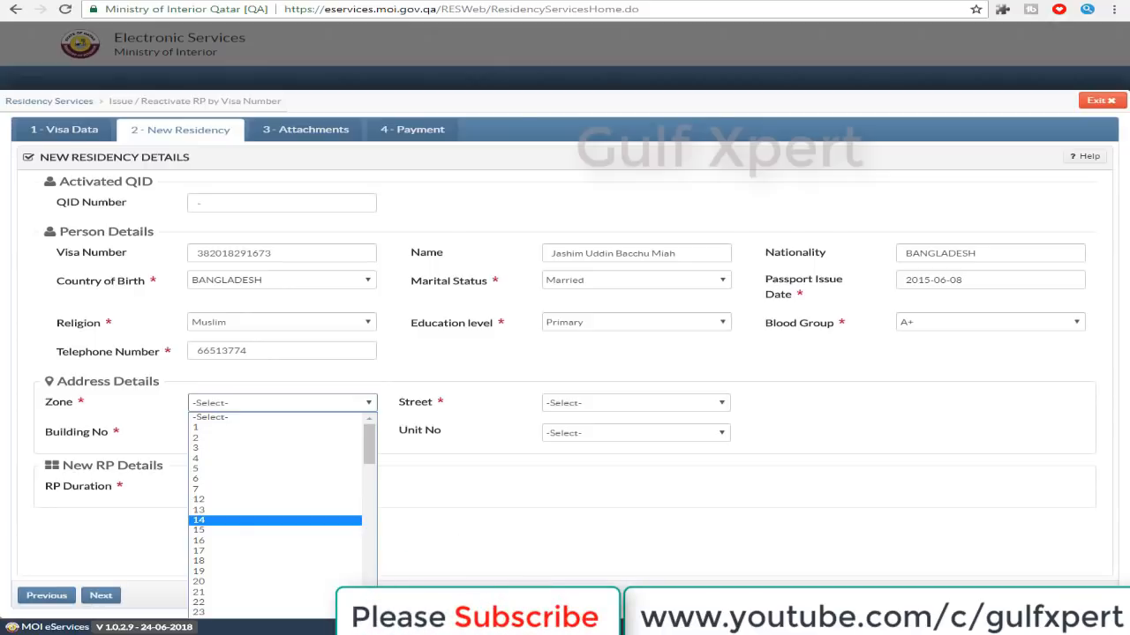
type("26")
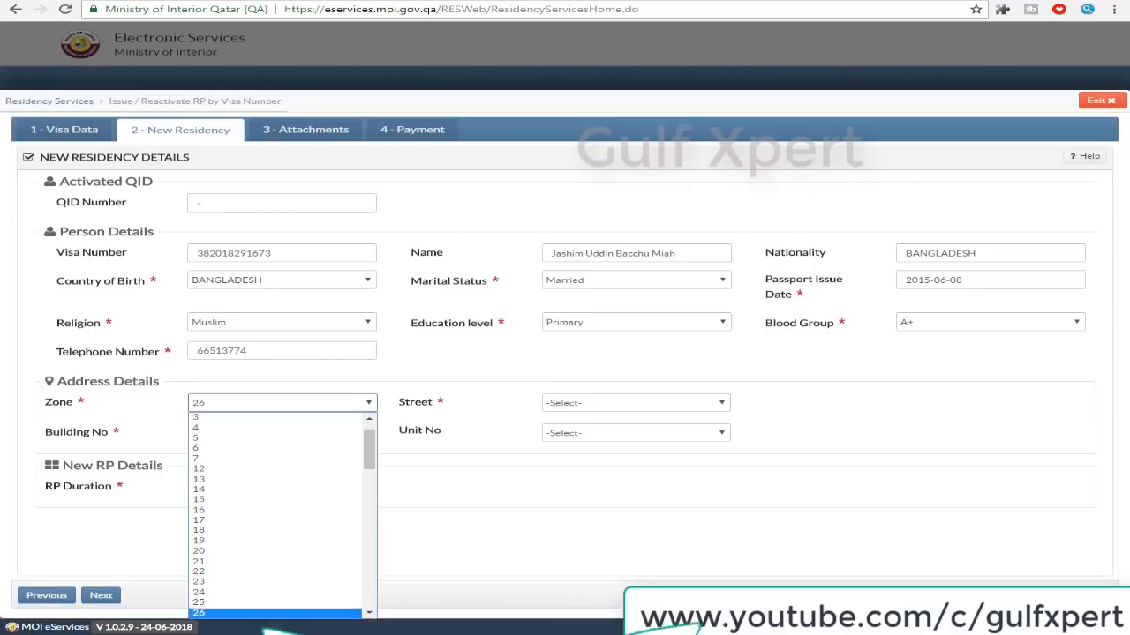
left_click(265, 613)
left_click(636, 403)
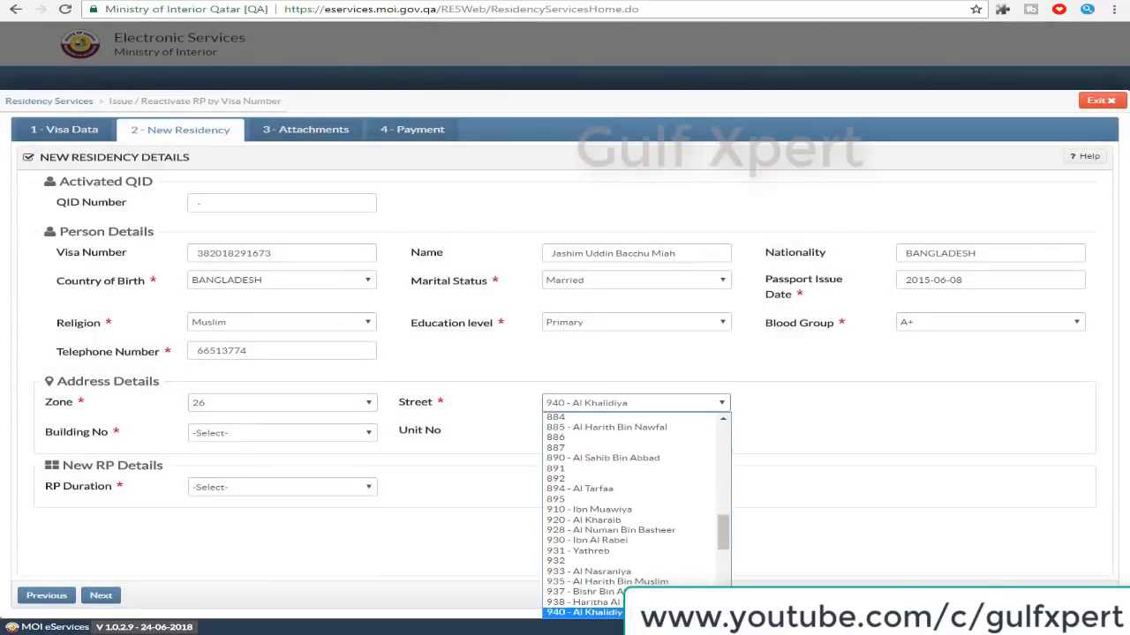
key("Return")
- Choose Building 8, Unit 0 and a 1 Year RP duration, then continue
left_click(282, 434)
left_click(265, 458)
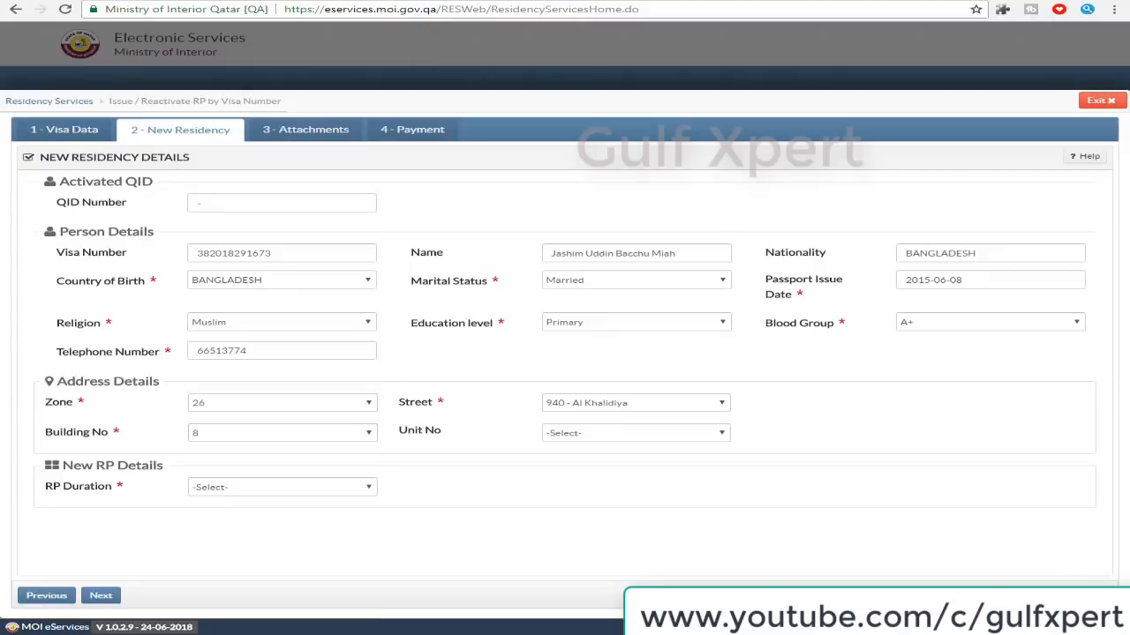
left_click(636, 433)
left_click(618, 458)
left_click(283, 487)
left_click(265, 508)
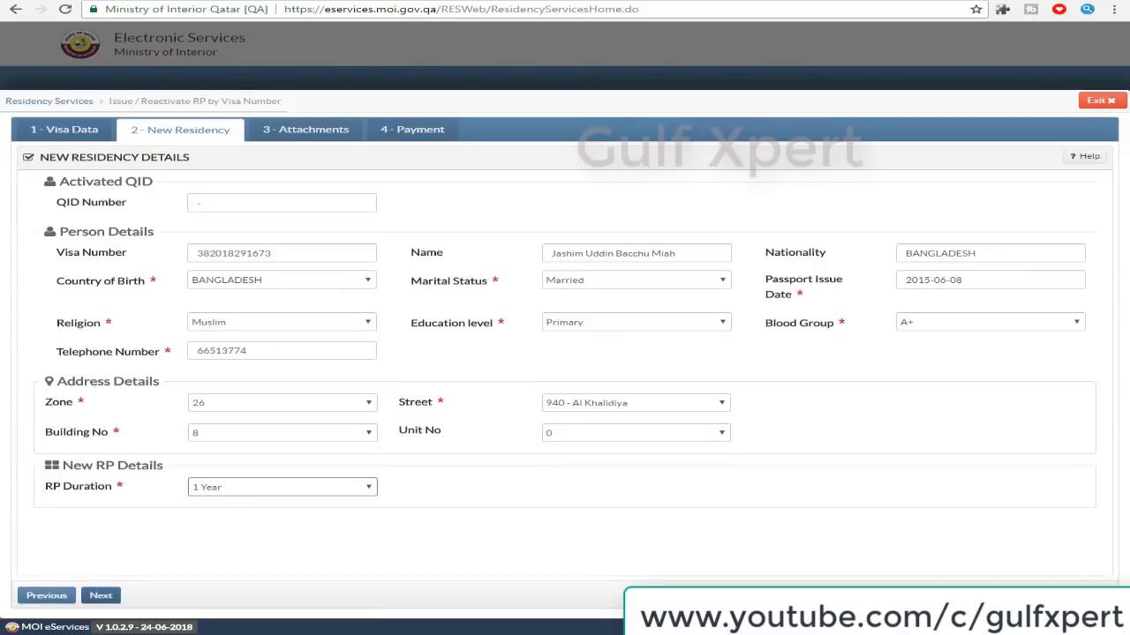
left_click(101, 596)
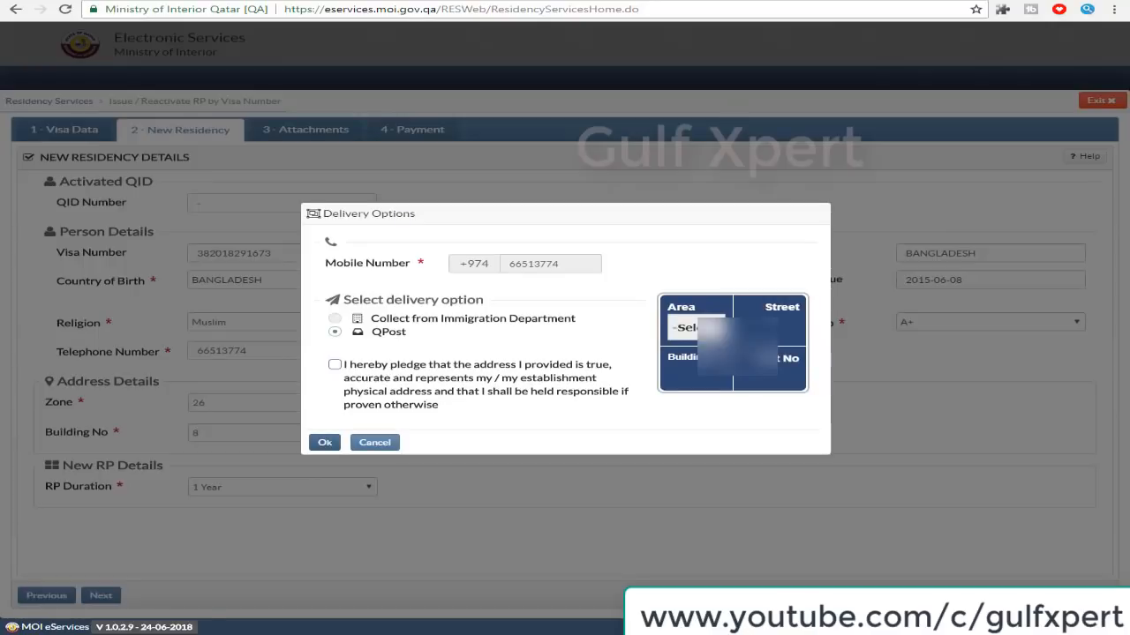
left_click(696, 328)
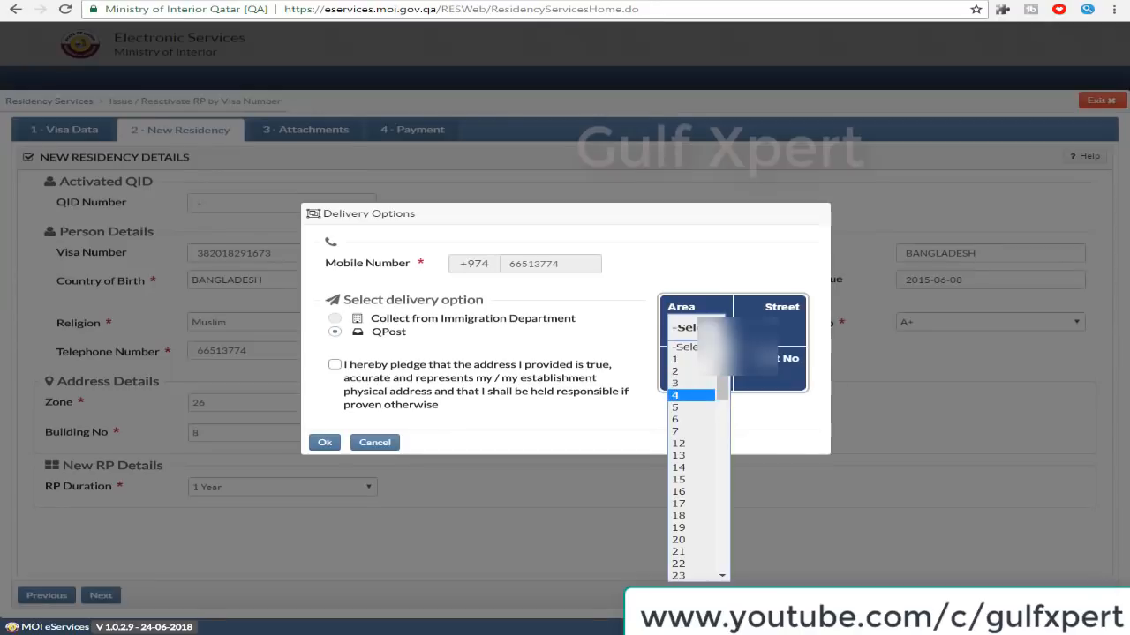
type("74")
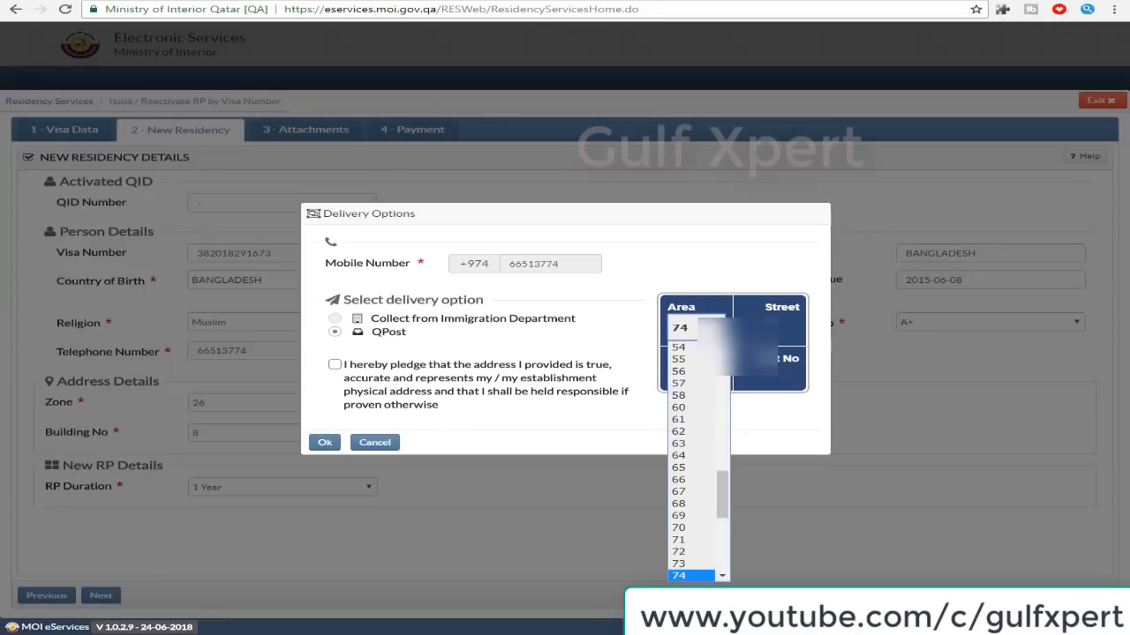
key("Return")
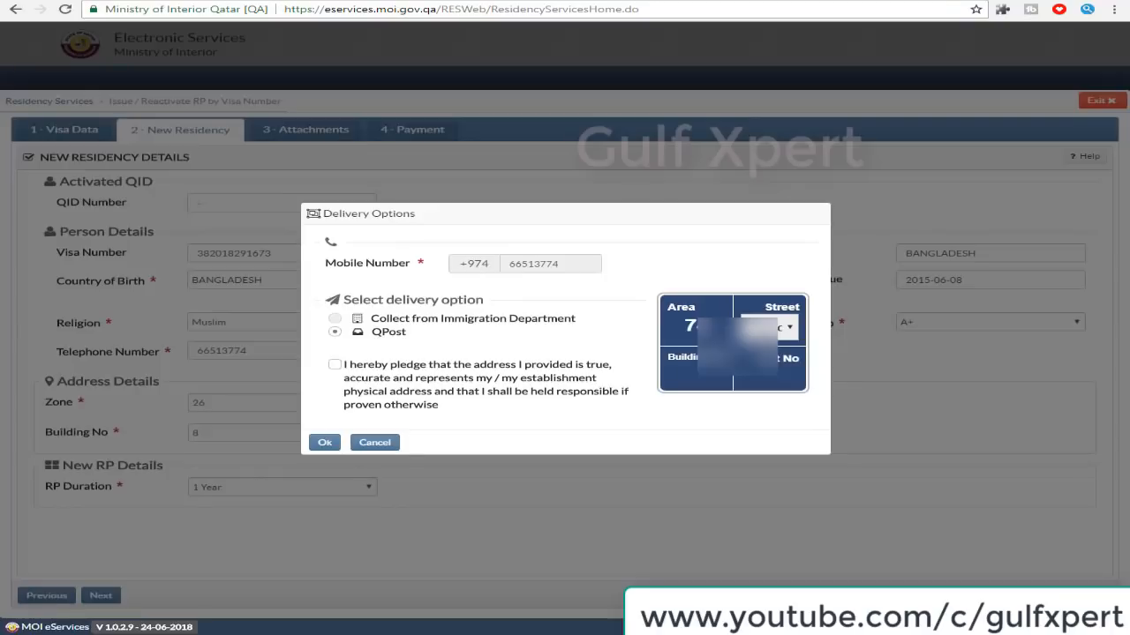
left_click(789, 327)
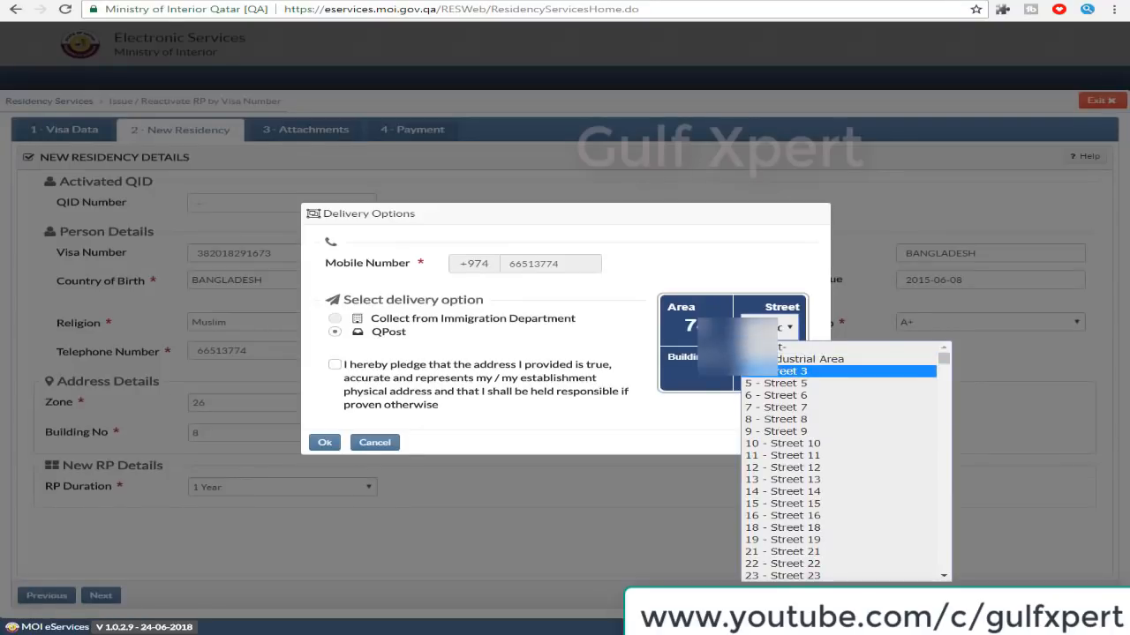
type("955")
key("Return")
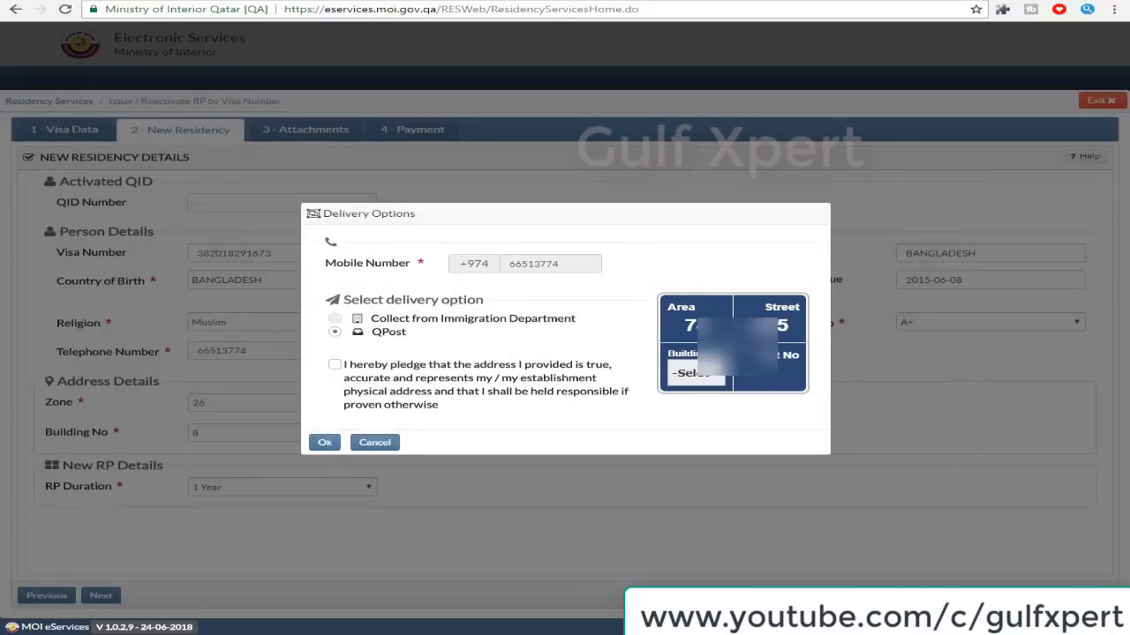
- Set delivery building 8, unit 0, accept the address pledge and confirm
left_click(701, 374)
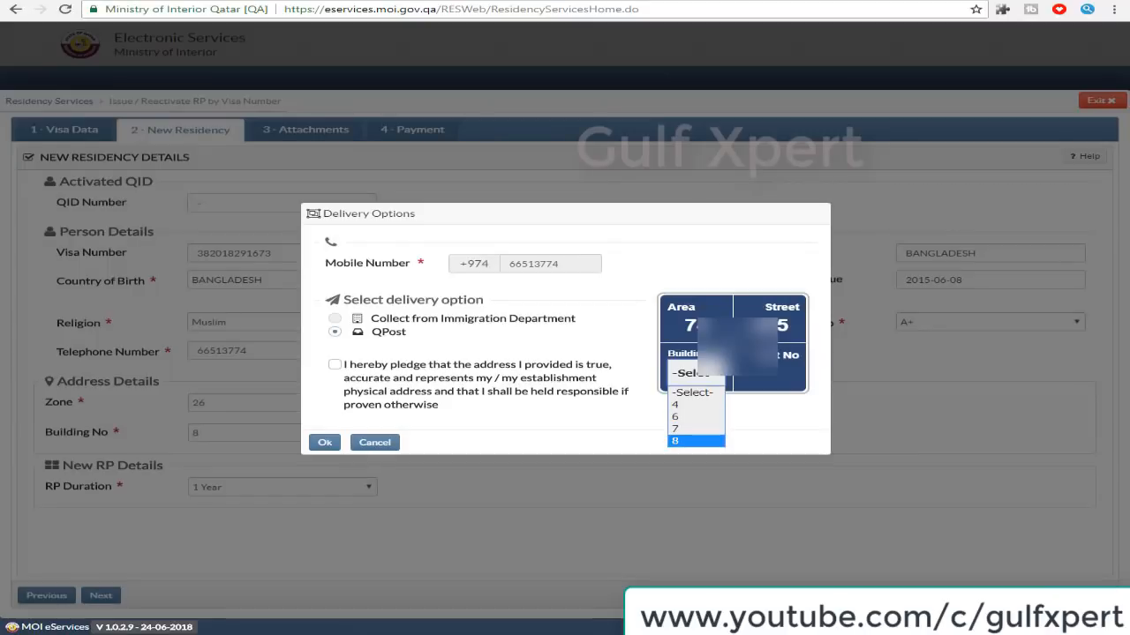
left_click(696, 442)
left_click(770, 376)
left_click(763, 406)
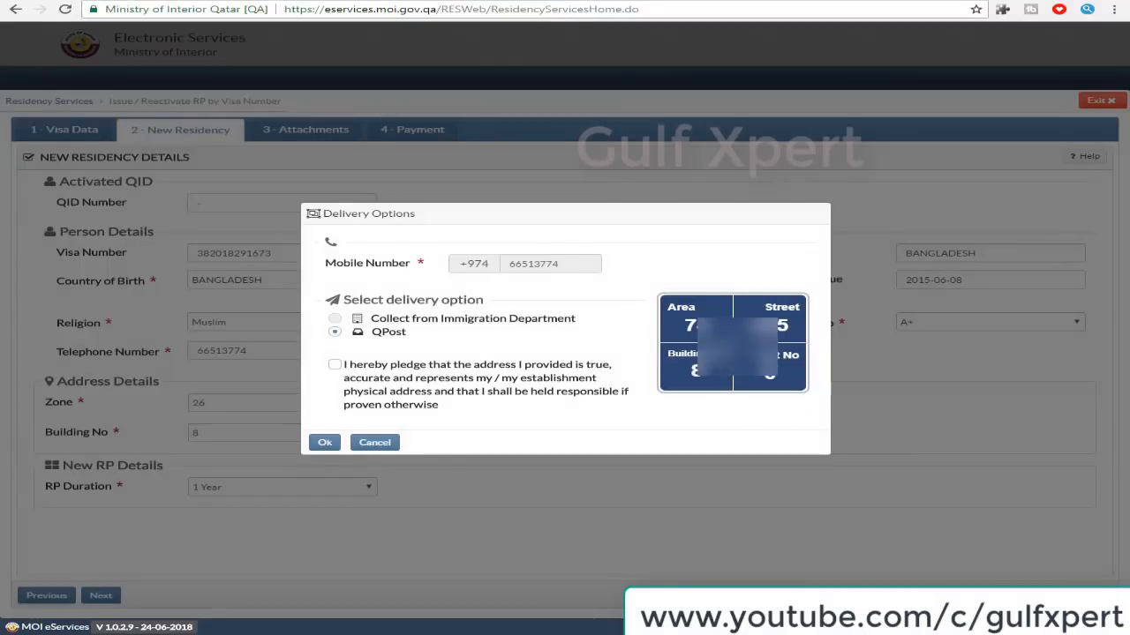
left_click(335, 365)
left_click(324, 442)
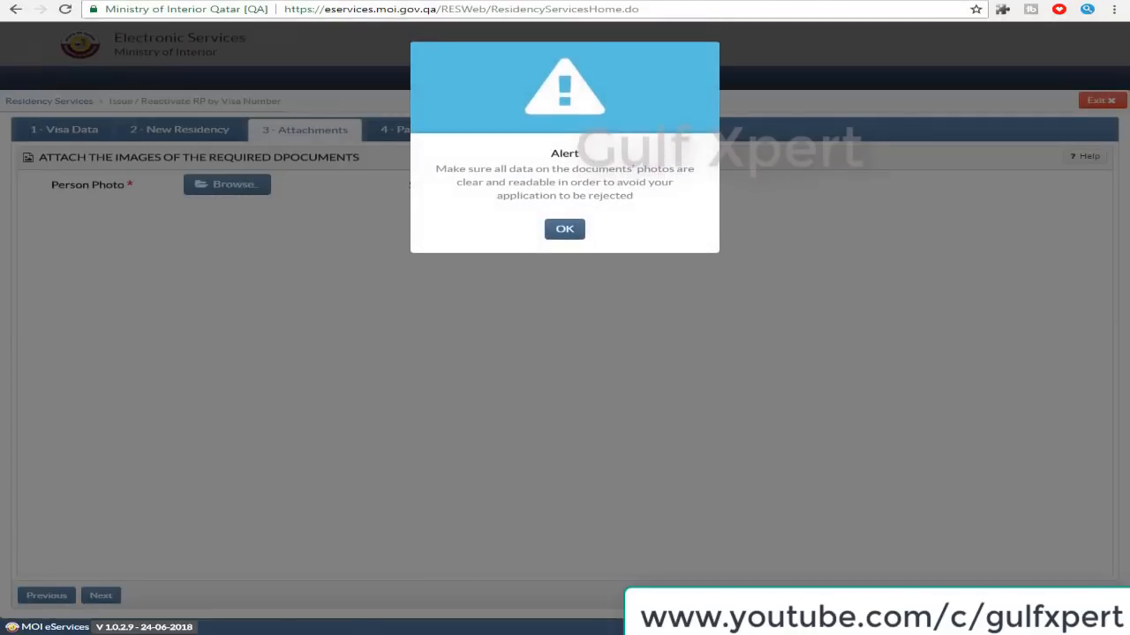
- Dismiss the photo clarity alert and attach Photo as the person photo
left_click(565, 230)
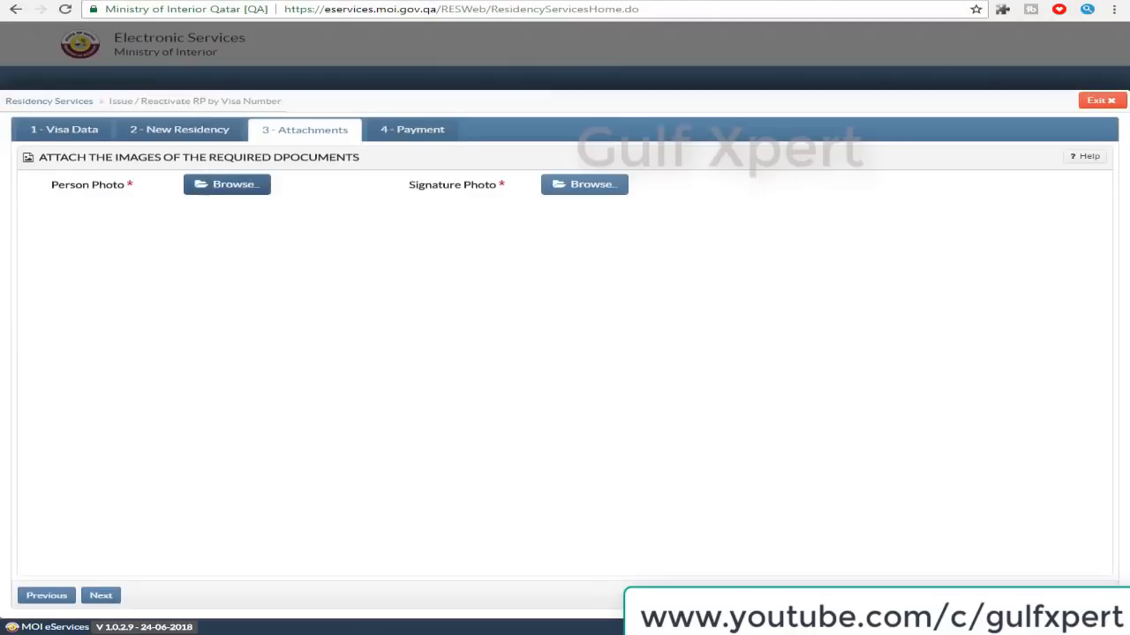
left_click(227, 184)
left_click(411, 185)
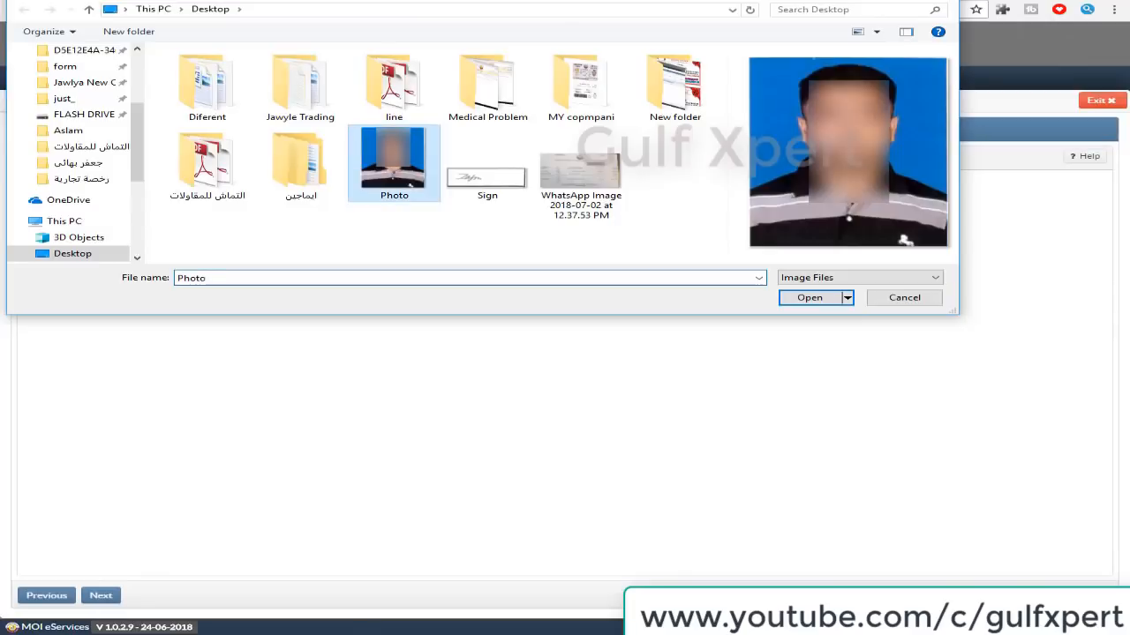
double_click(410, 185)
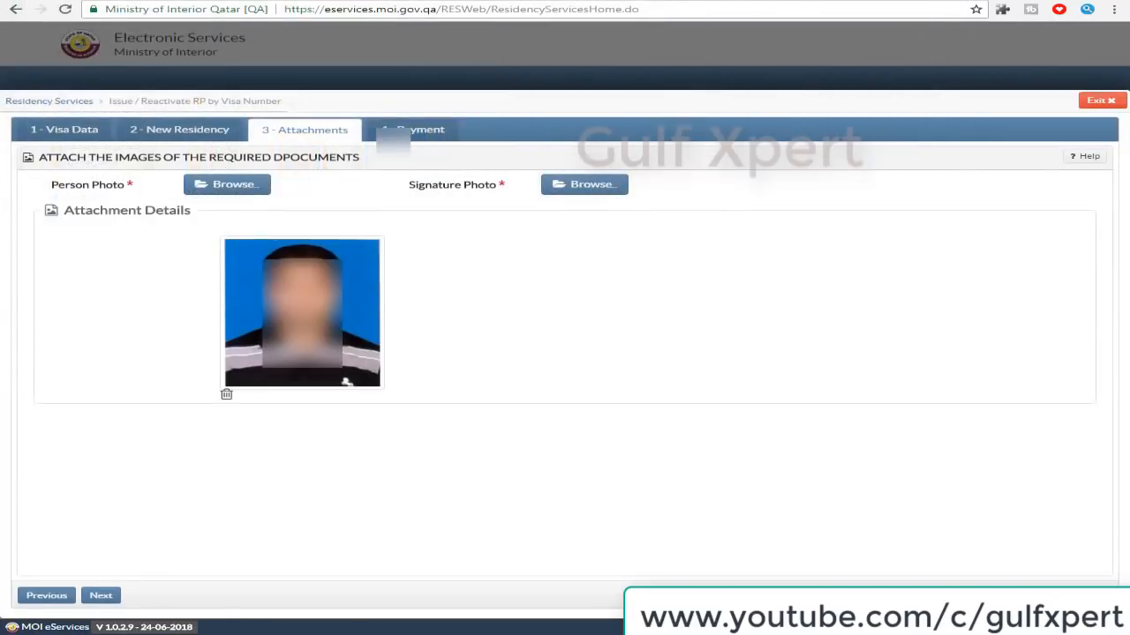
- Attach Sign as the signature photo and continue to the 1220 Q.R. payment review
left_click(584, 185)
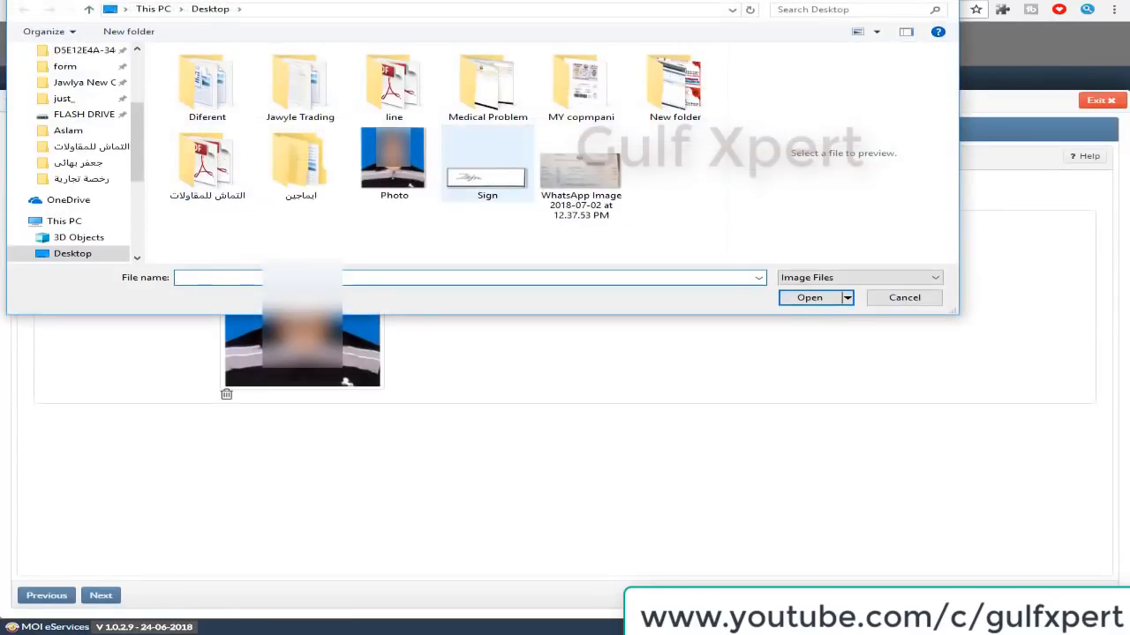
left_click(487, 167)
left_click(810, 299)
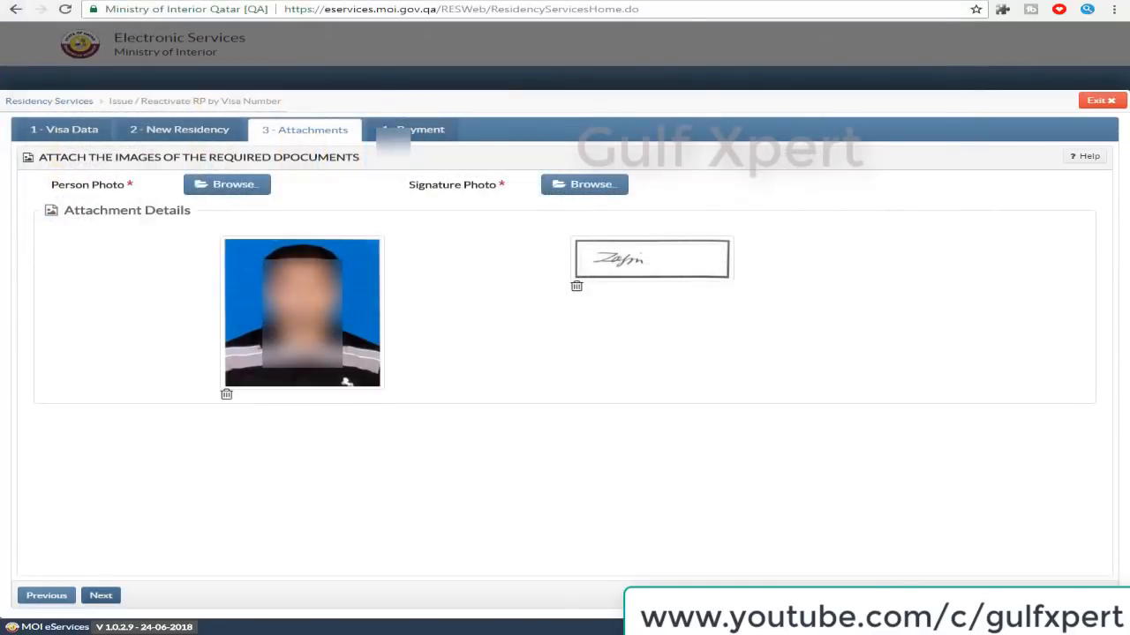
left_click(100, 596)
scroll(565, 370, "down", 4)
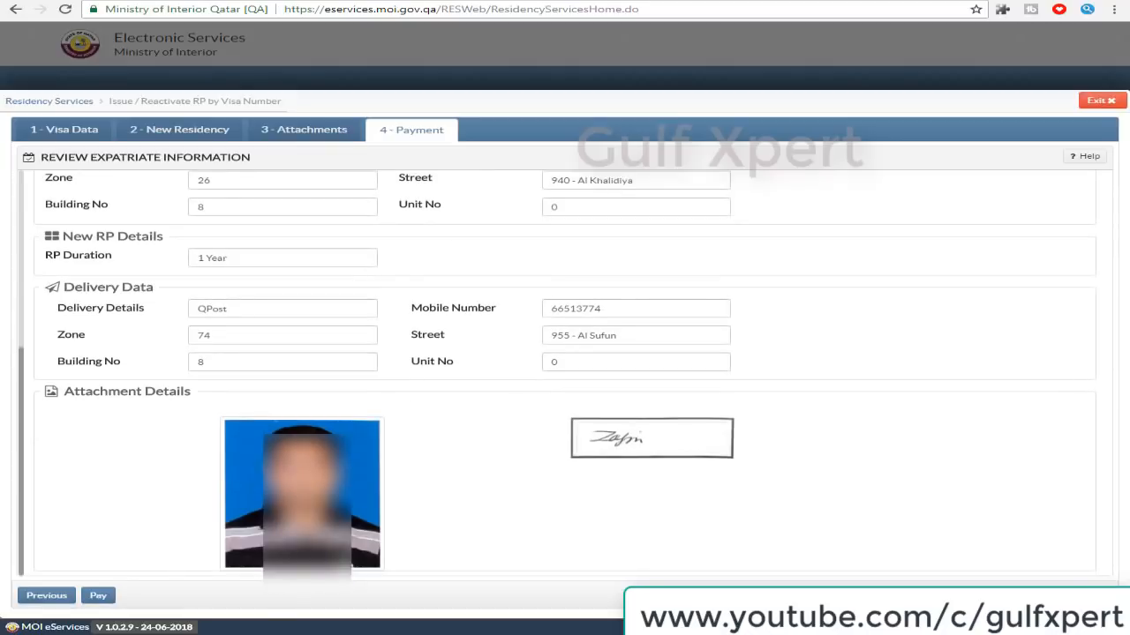
- Choose Credit Card as the payment method and proceed to the bank's online payment
left_click(98, 595)
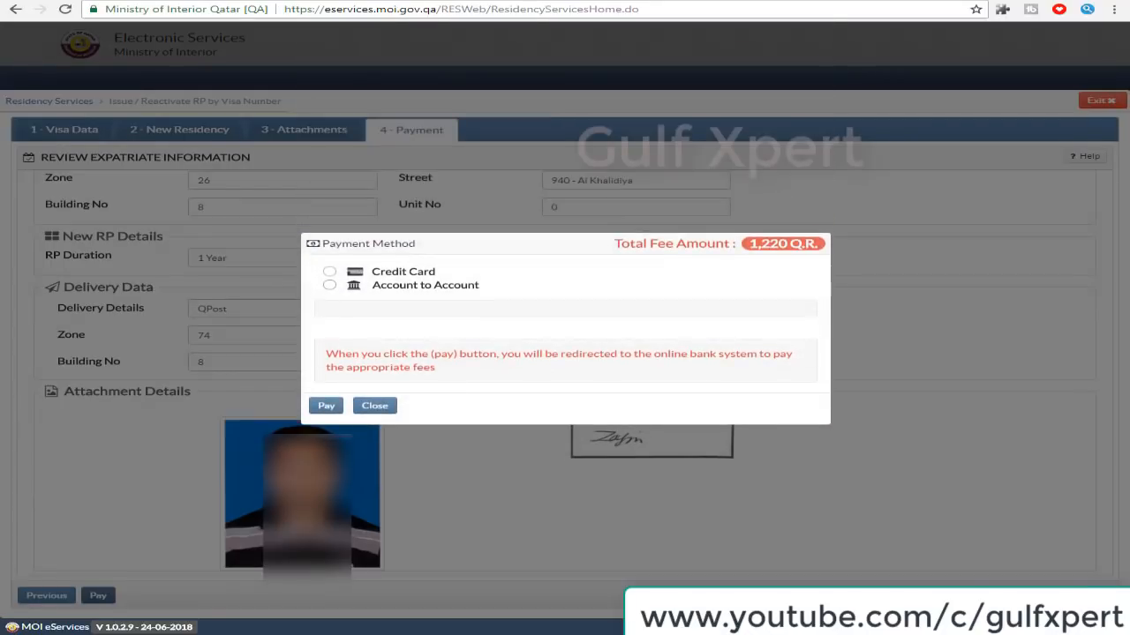
left_click(329, 271)
left_click(326, 405)
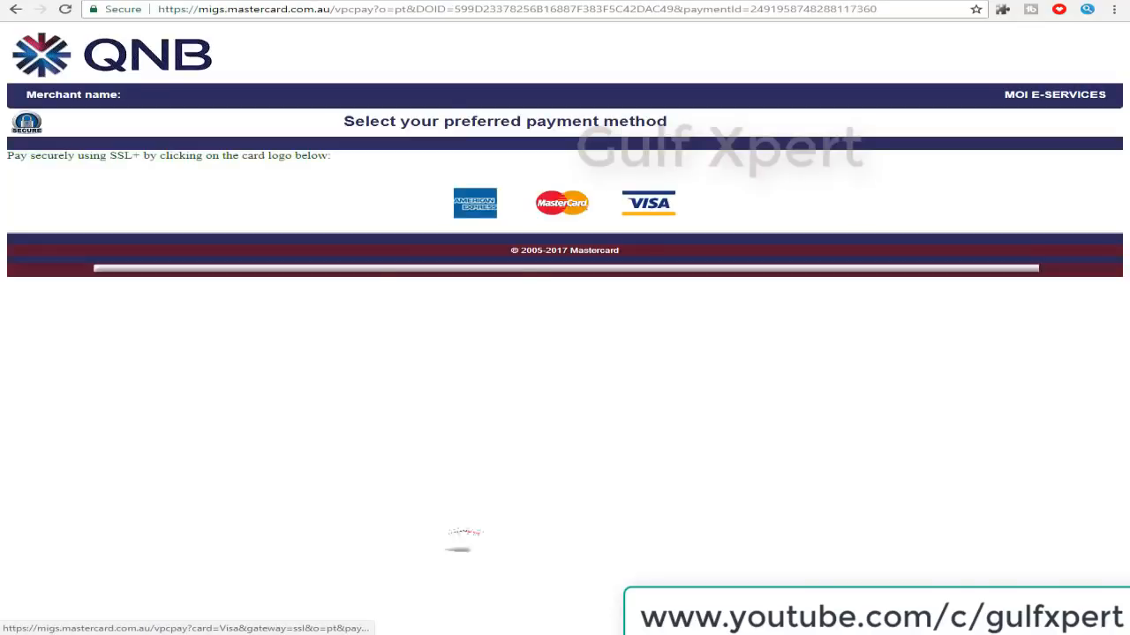
- Pay by Visa using the saved card, enter the security code and submit
left_click(647, 203)
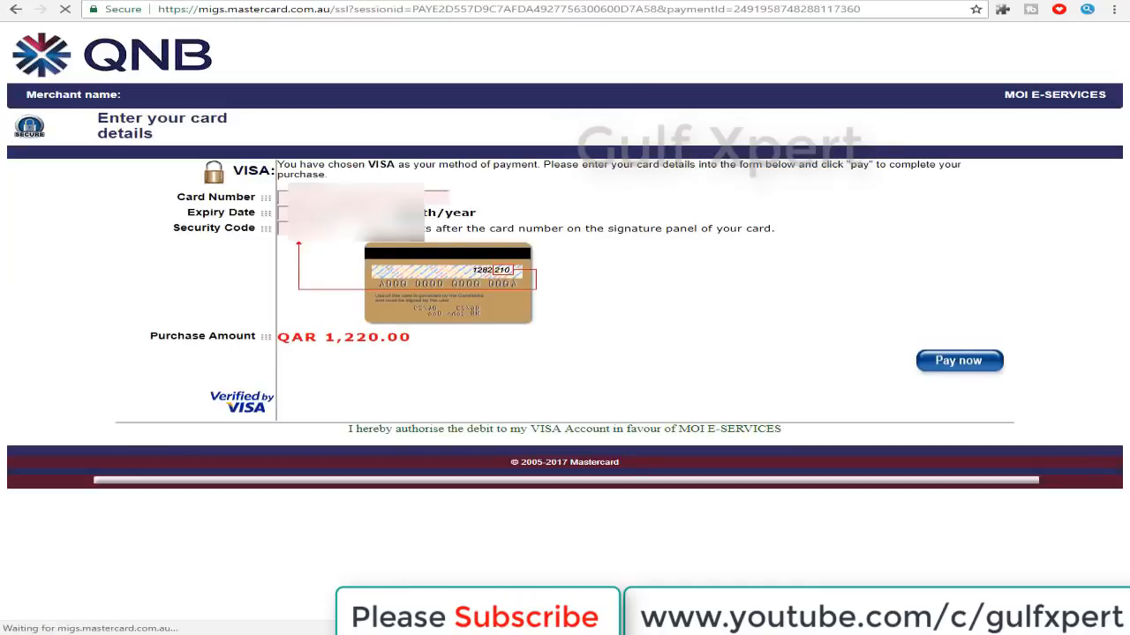
left_click(353, 198)
left_click(353, 214)
left_click(335, 228)
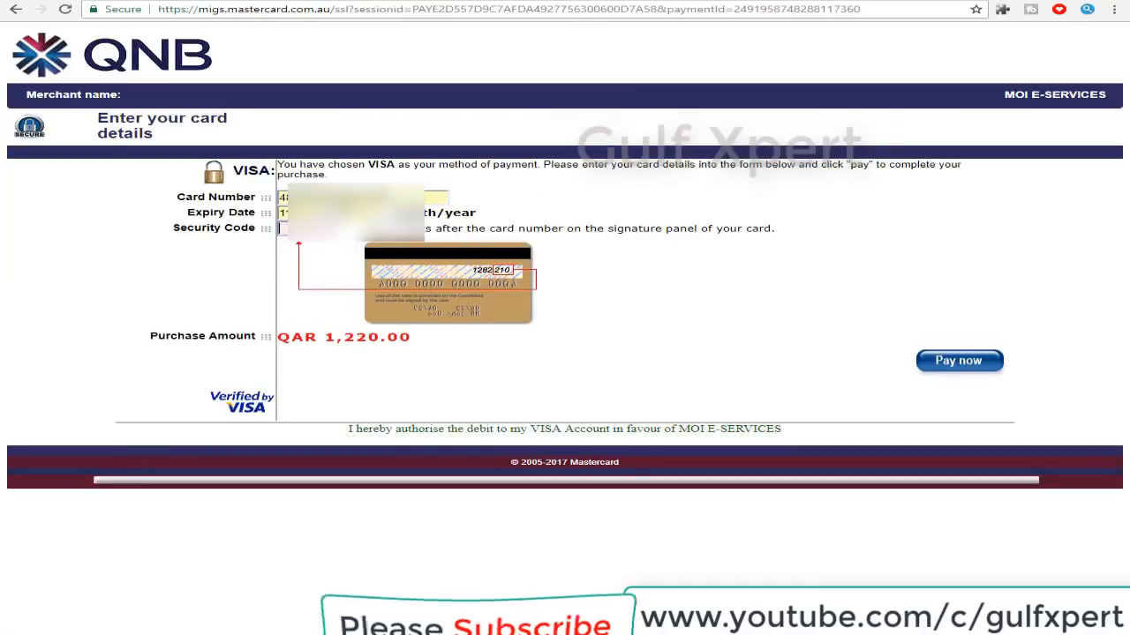
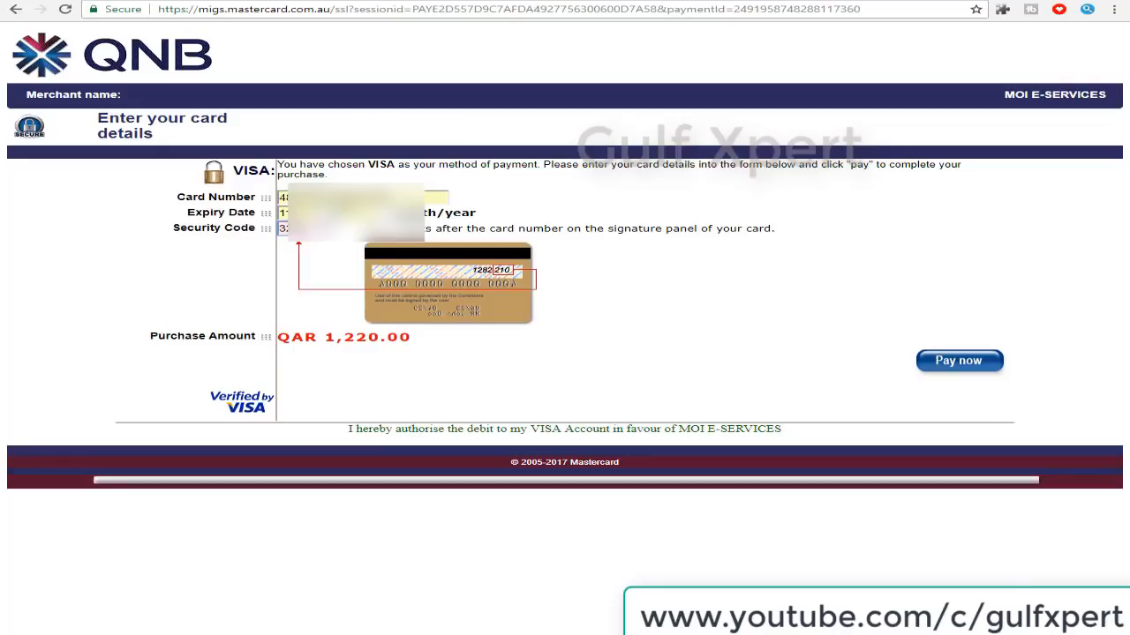
key("Tab")
key("Return")
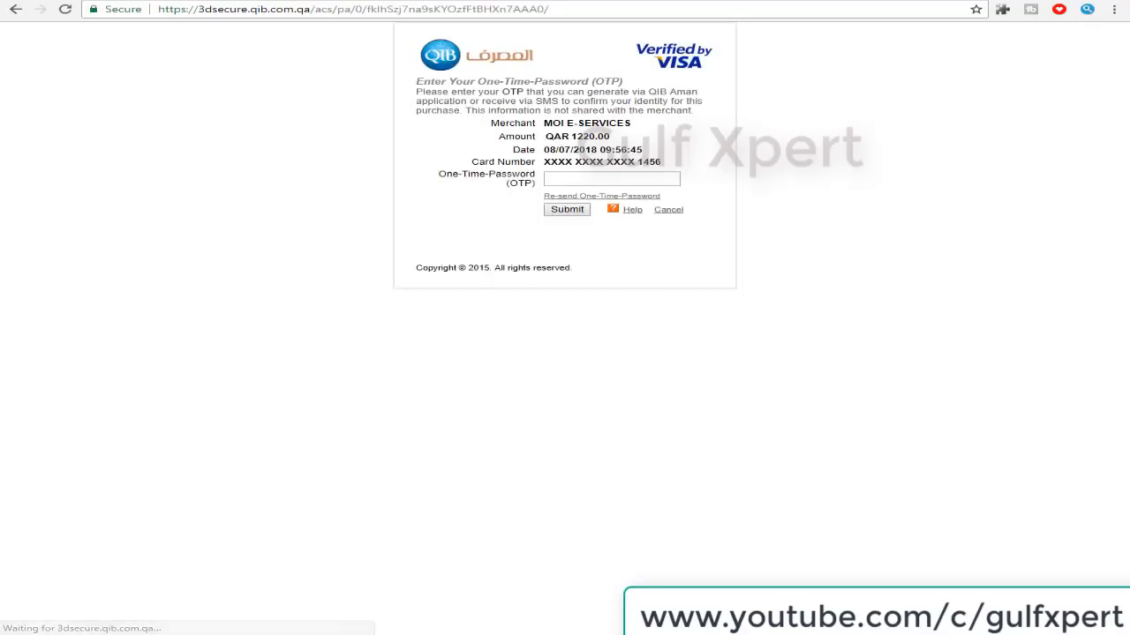
- Enter the six-digit one-time password in the QIB 3D Secure field and submit the QAR 1220.00 payment
left_click(612, 179)
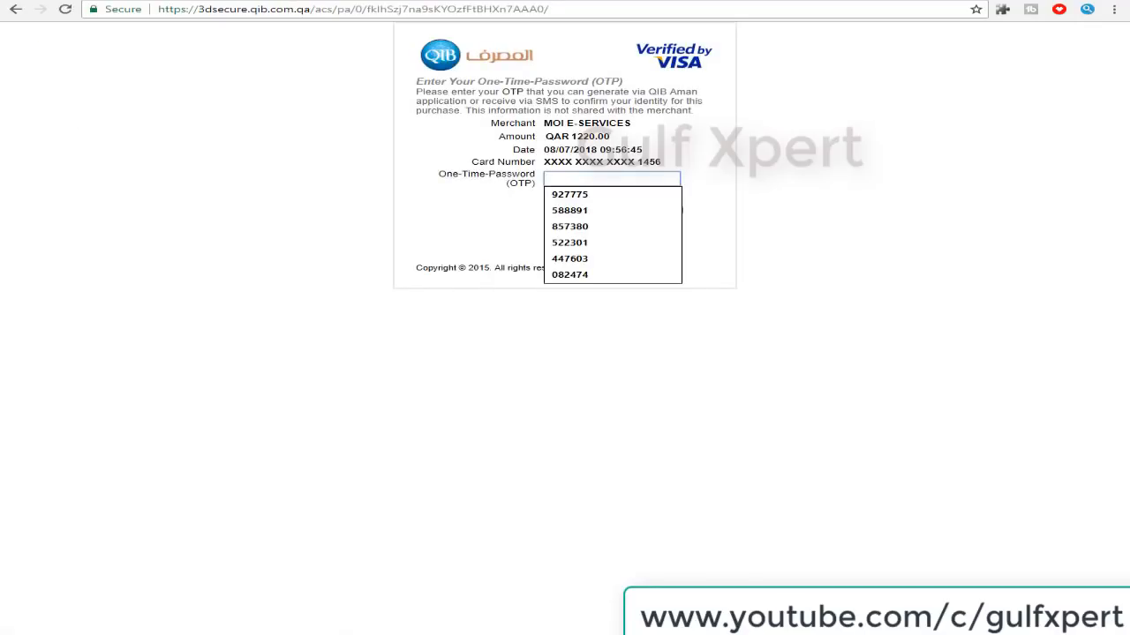
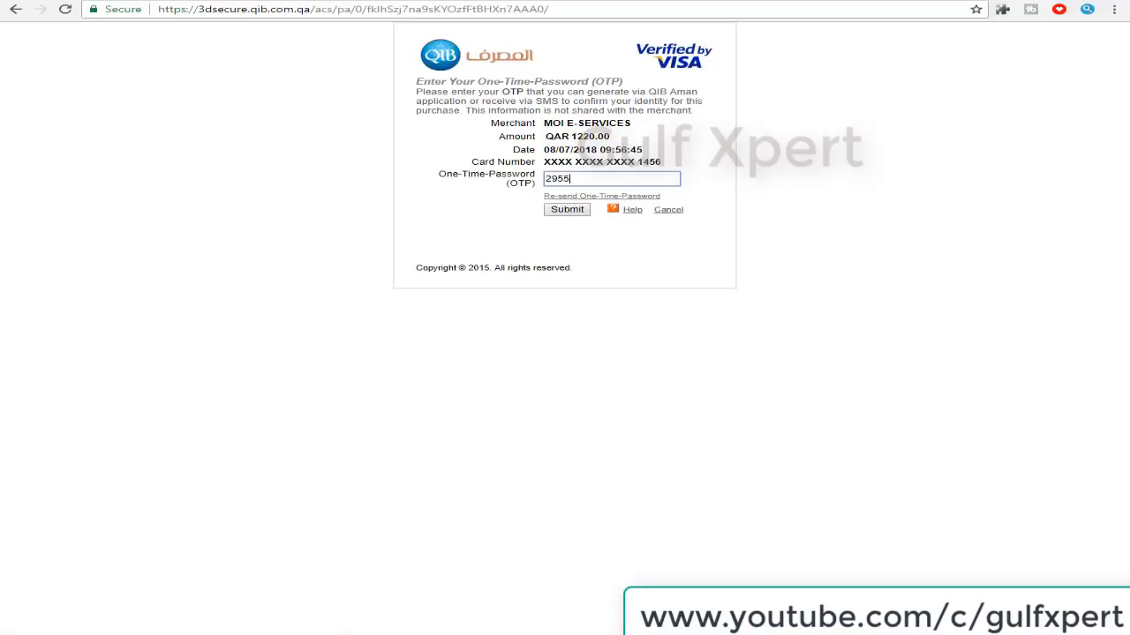
key("Return")
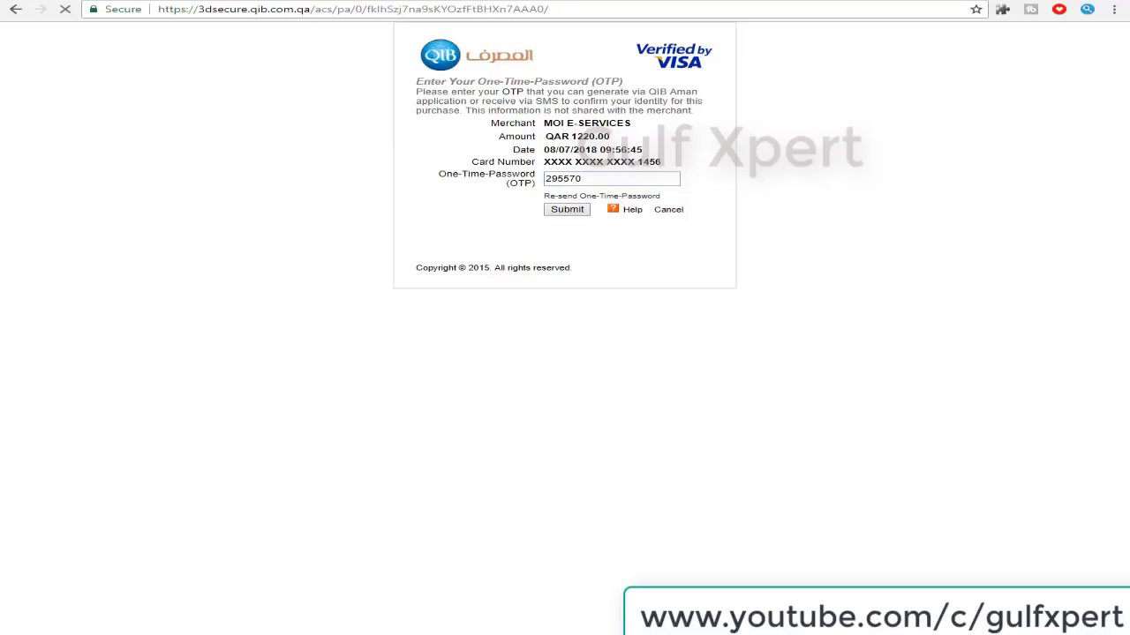